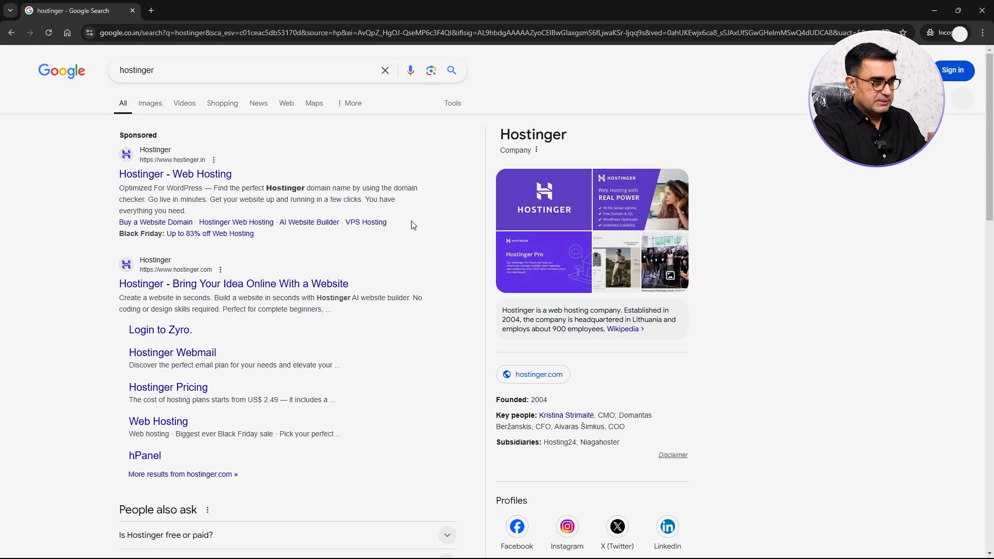
- Open the Hostinger website from the sponsored search result and accept the cookie notice
left_click(217, 176)
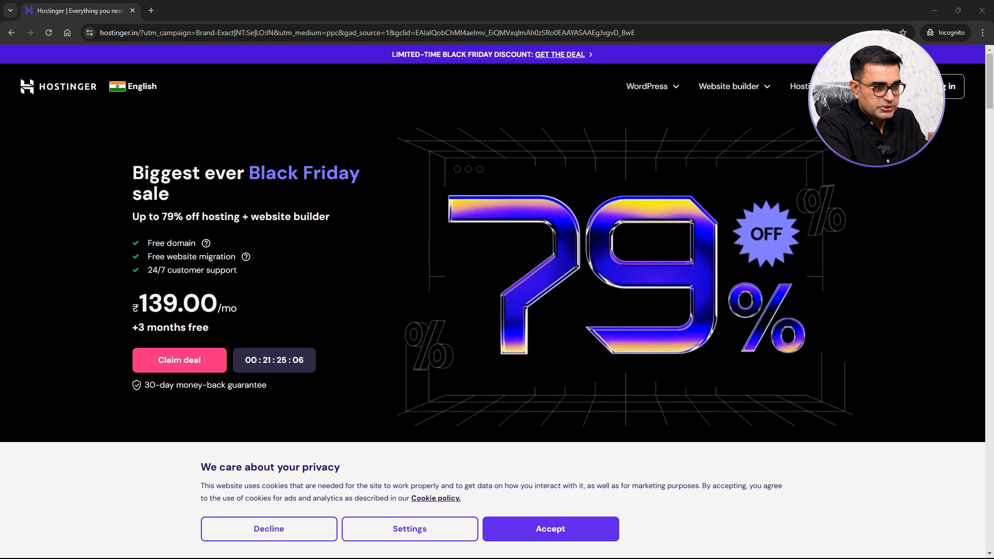
scroll(497, 311, "down", 1)
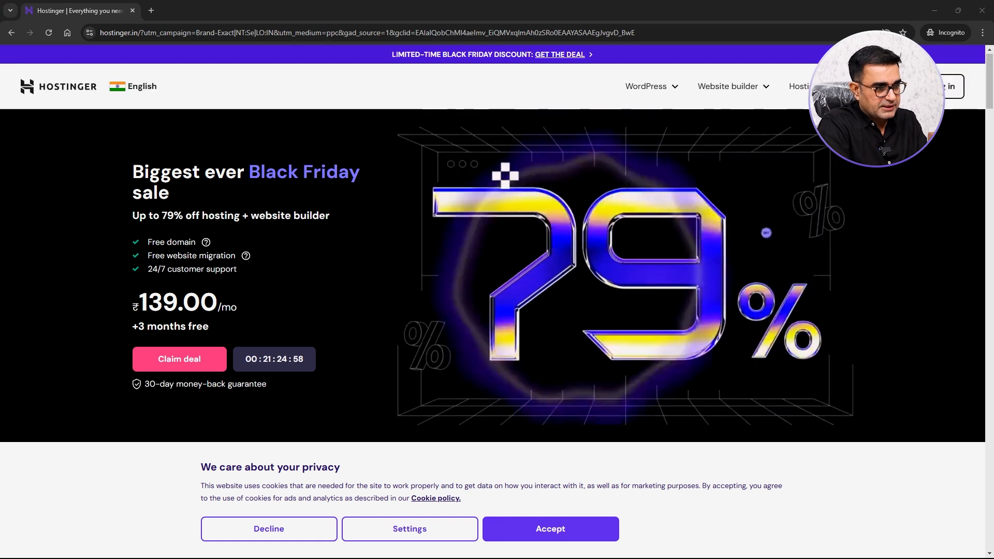
scroll(497, 310, "up", 1)
left_click(551, 528)
left_click(647, 307)
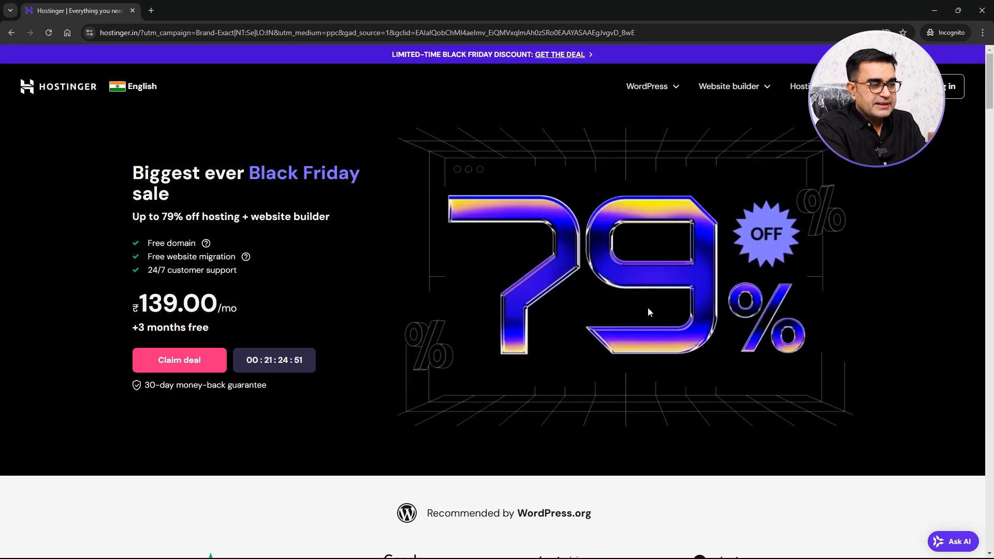
- Review the hosting plans and prices in the Pick your perfect plan section
scroll(648, 307, "down", 1)
scroll(648, 310, "down", 10)
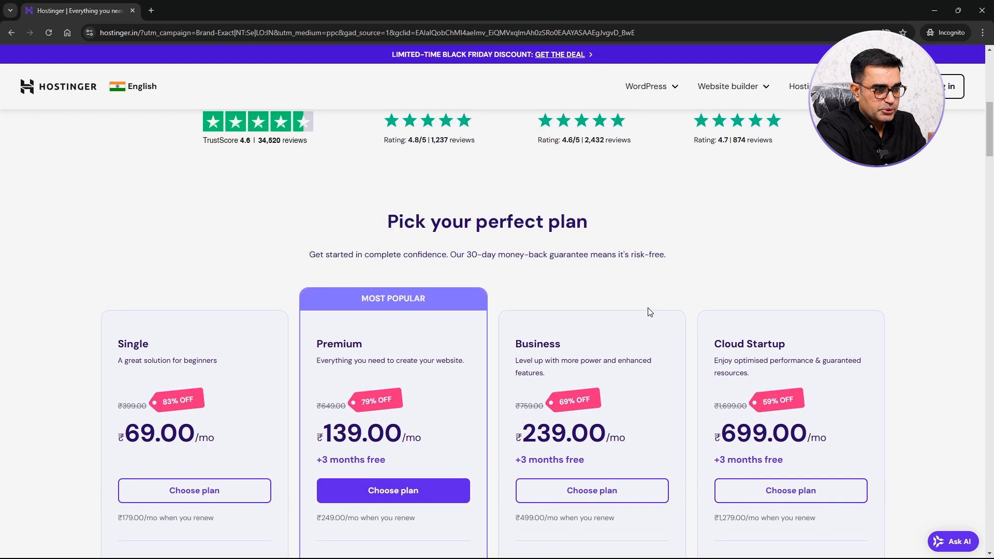
scroll(649, 310, "down", 2)
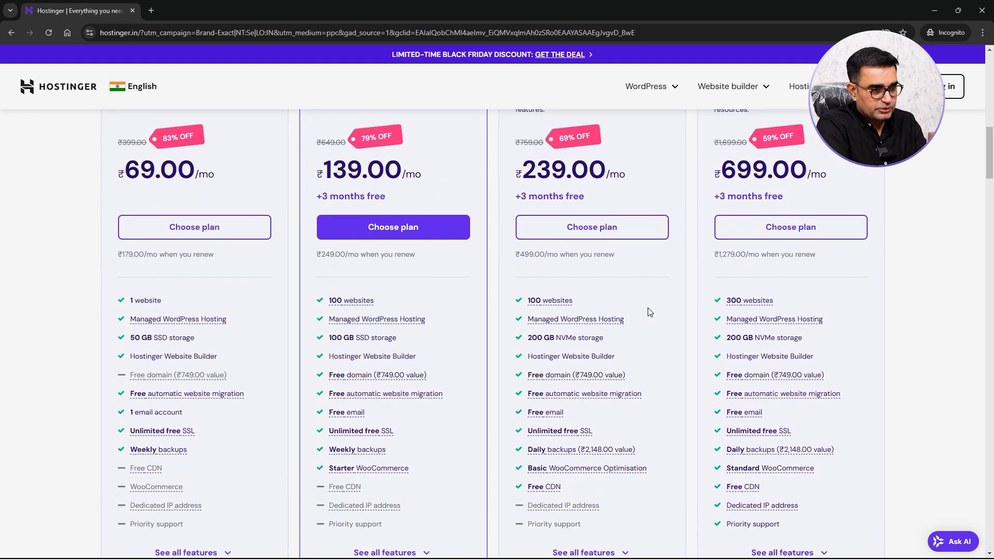
scroll(650, 312, "up", 1)
scroll(650, 312, "down", 2)
scroll(650, 312, "up", 4)
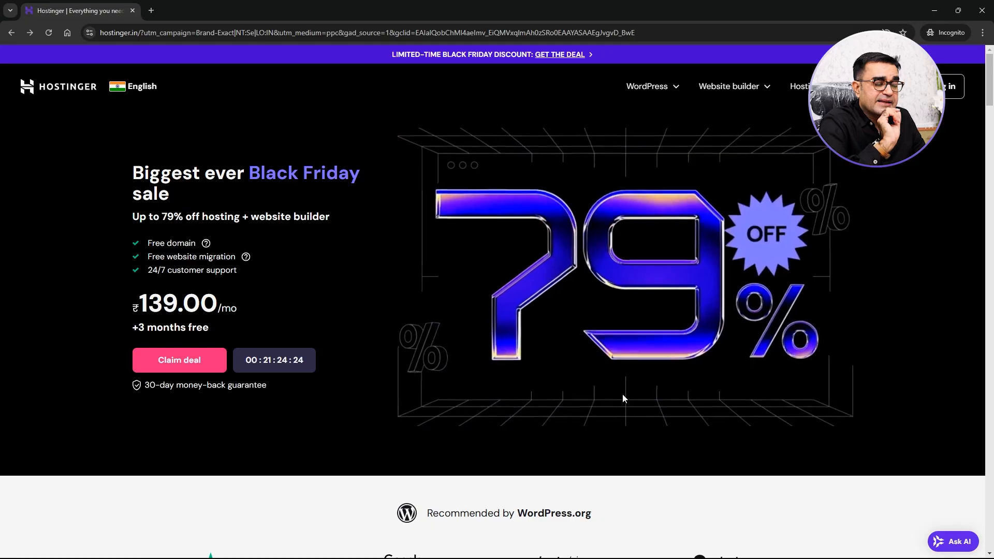
scroll(623, 393, "down", 4)
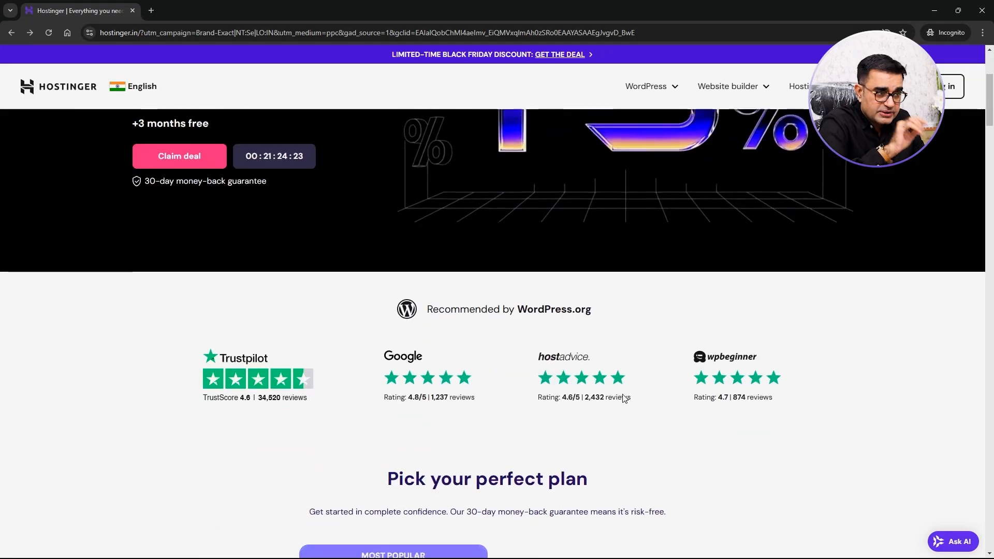
scroll(623, 398, "down", 8)
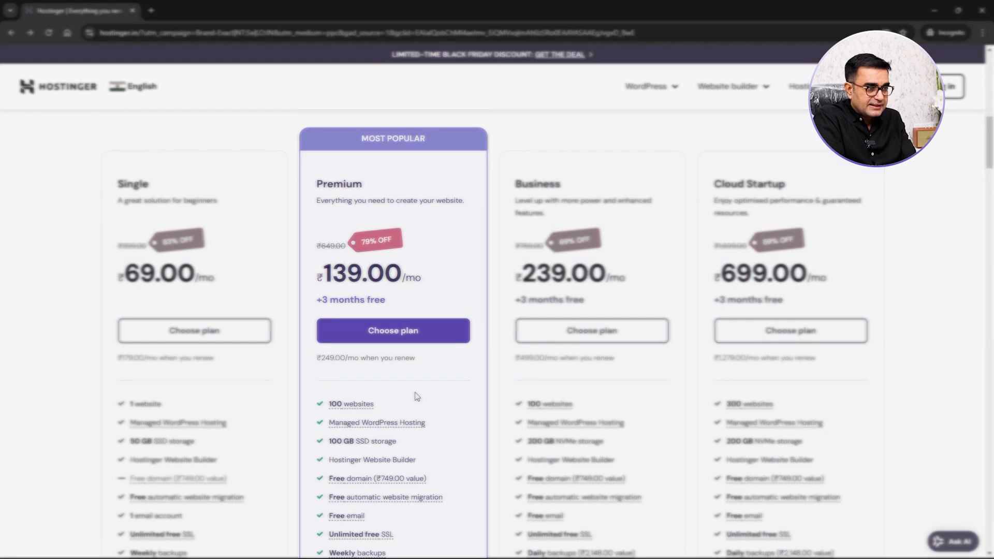
scroll(417, 396, "down", 1)
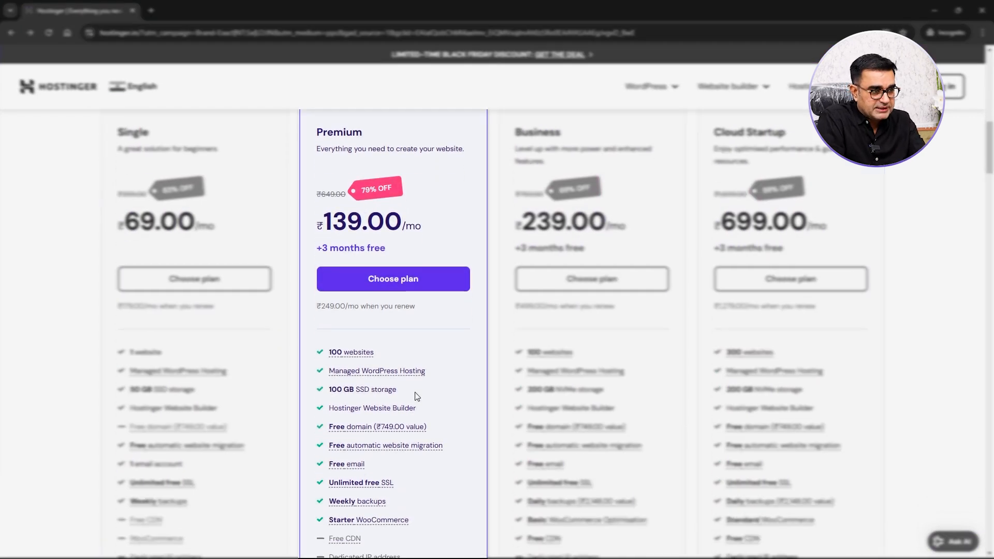
scroll(417, 396, "down", 1)
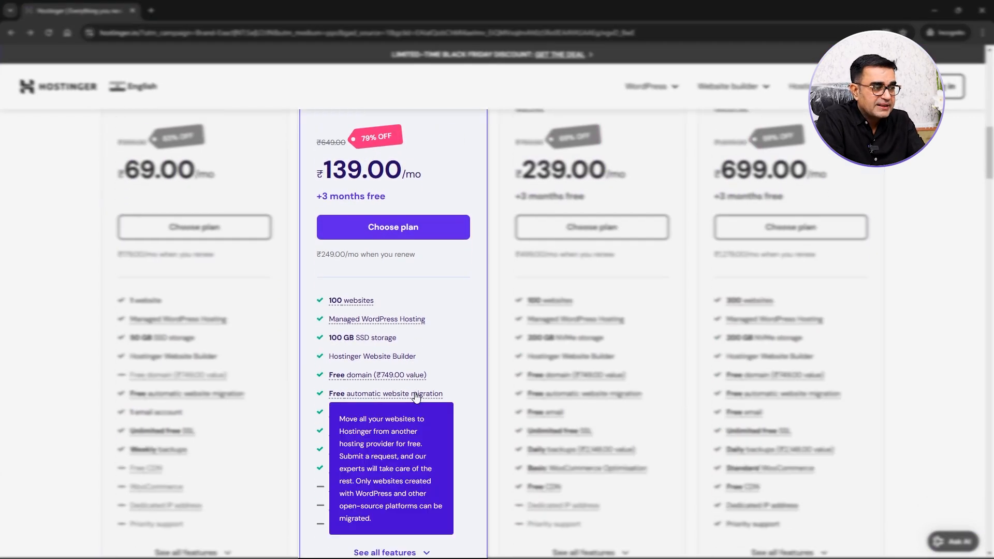
scroll(471, 389, "down", 1)
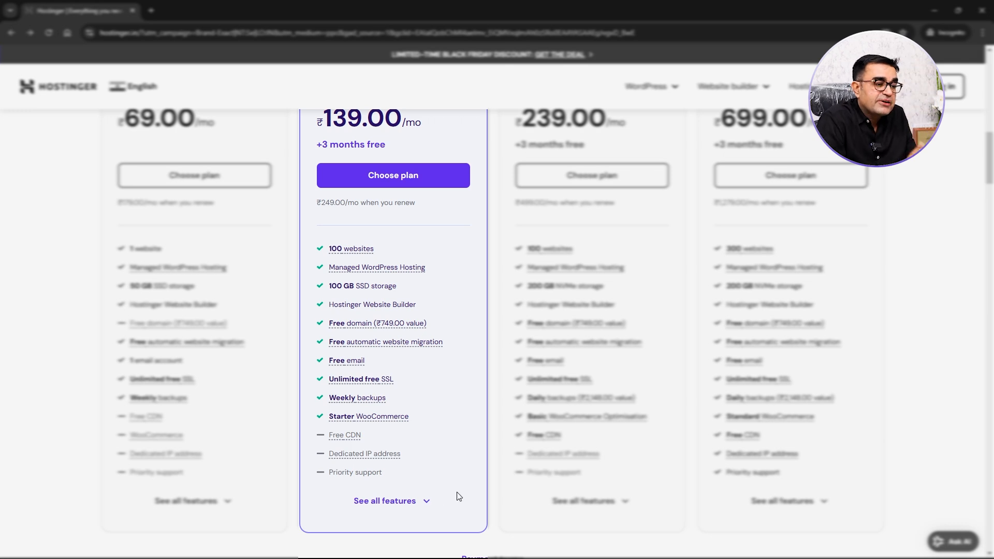
- Expand all features of the plans and compare the feature lists
left_click(429, 507)
scroll(470, 461, "down", 3)
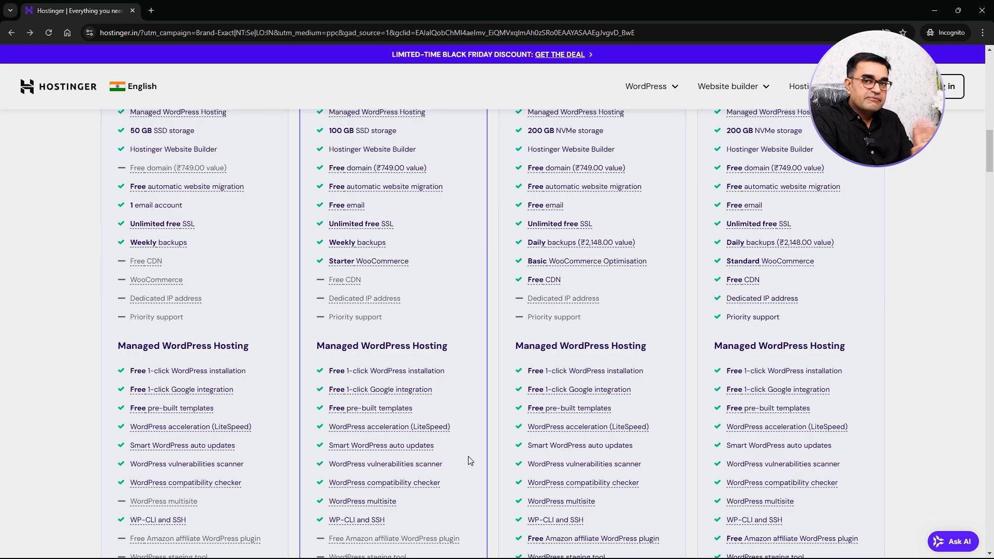
scroll(469, 457, "down", 8)
scroll(469, 457, "up", 16)
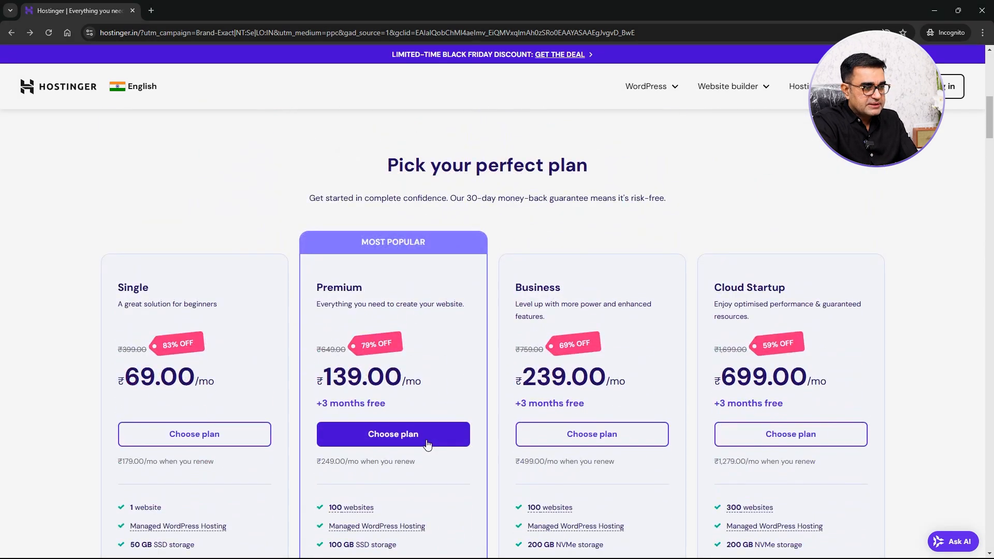
- Choose the Premium plan and set the cart period to 12 months
left_click(428, 445)
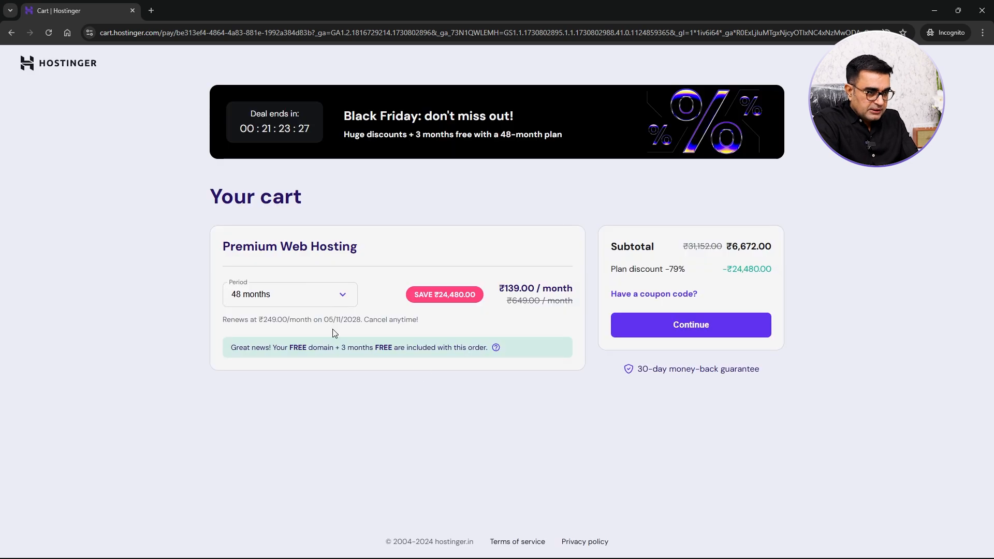
left_click(340, 302)
left_click(283, 341)
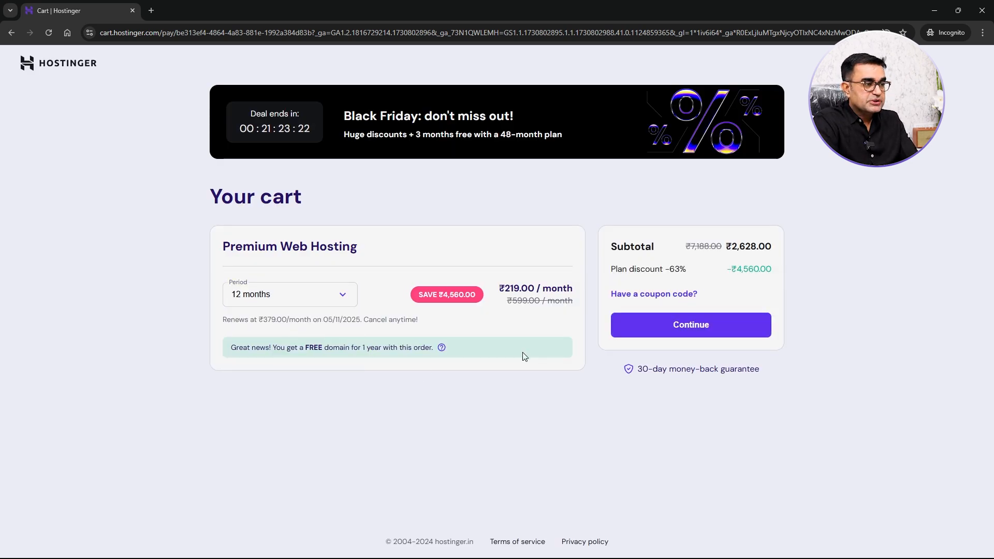
- Continue from the cart and create the account by signing in with Google
left_click(647, 338)
left_click(510, 247)
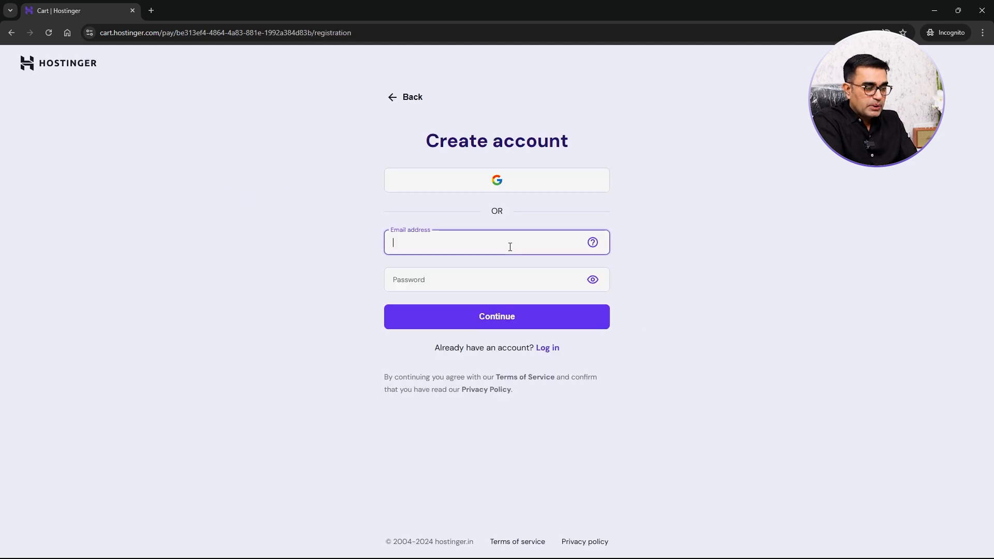
left_click(488, 192)
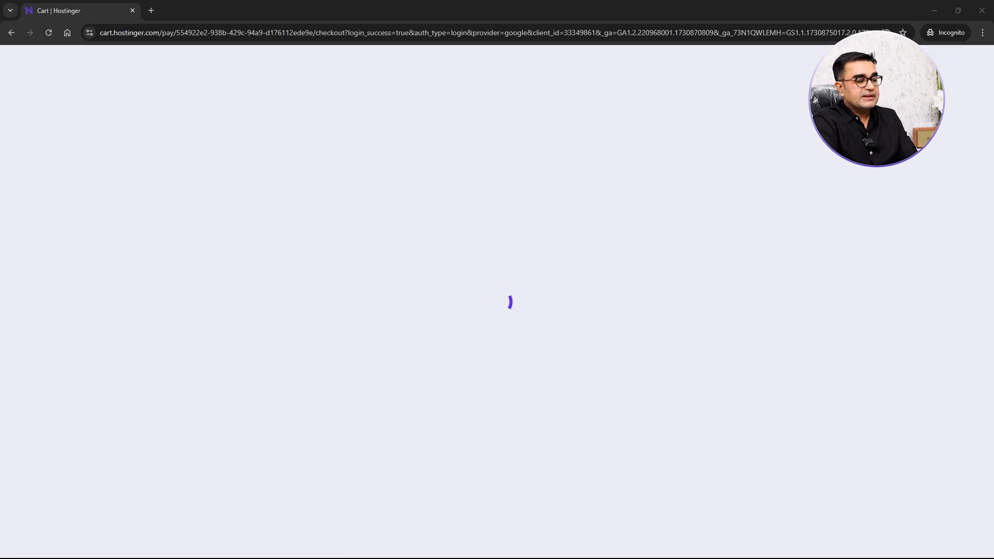
- Fill in the billing last name, phone number and city
type("[blurred last name]")
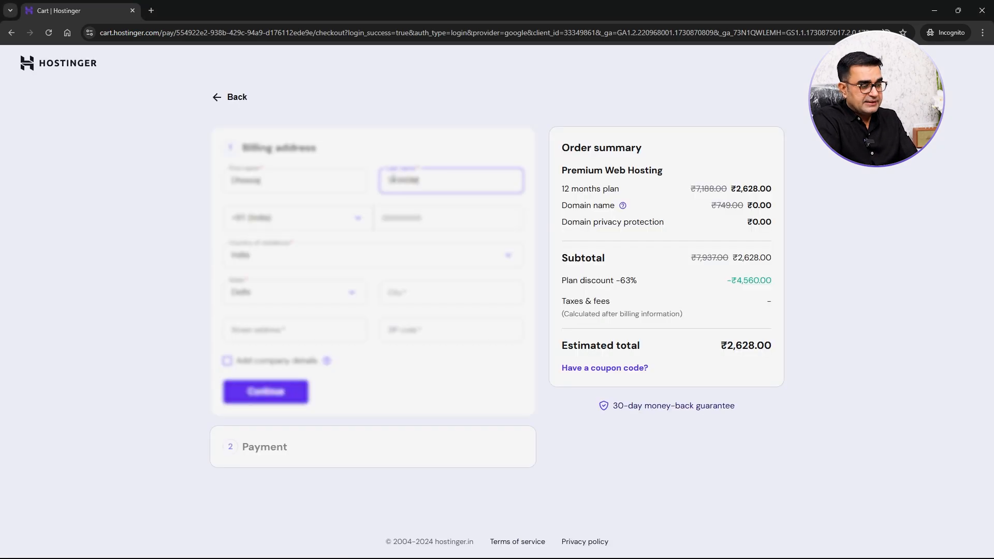
key("Tab")
key("Tab")
type("[blurred phone number]")
key("Tab")
key("Tab")
key("Tab")
type("Gurgaon")
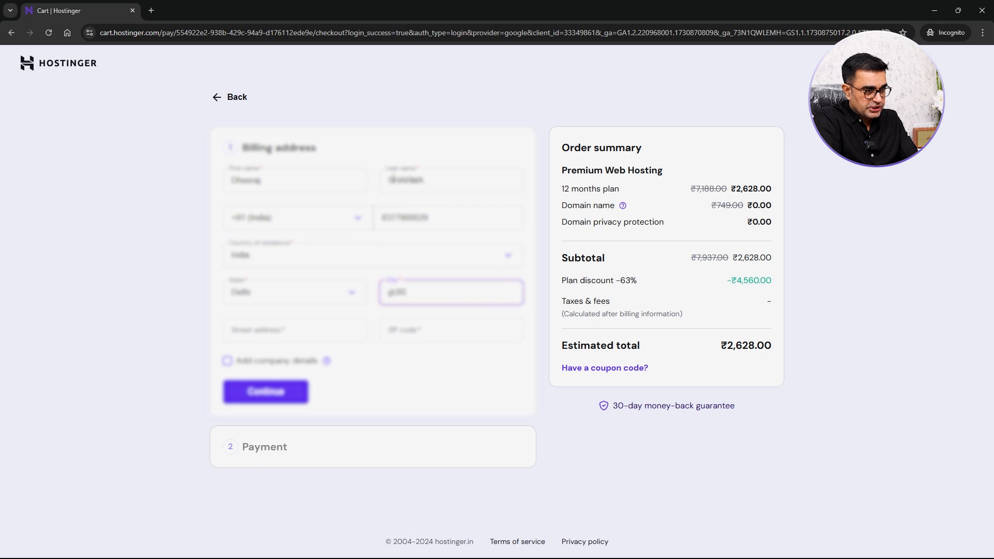
- Enter the billing street address and ZIP code
key("Tab")
key("ctrl+Left")
key("ctrl+Left")
key("shift+Right")
type("C")
key("ctrl+Right")
key("shift+Right")
type("G")
key("Tab")
type("122018")
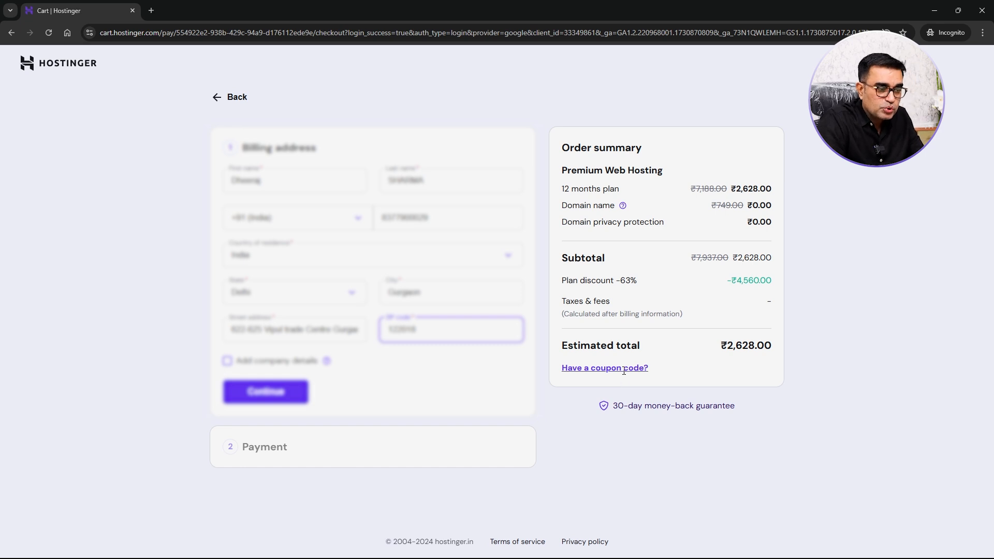
- Apply the coupon code DEEPAKBAJAJ to the order
left_click(621, 369)
left_click(630, 400)
type("DEEPAKB")
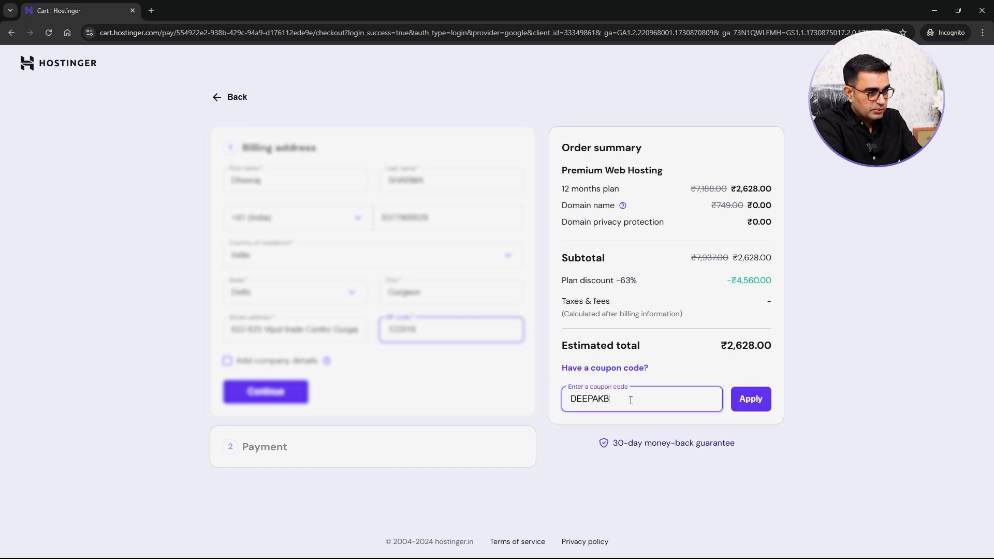
type("AJAJ")
left_click(751, 398)
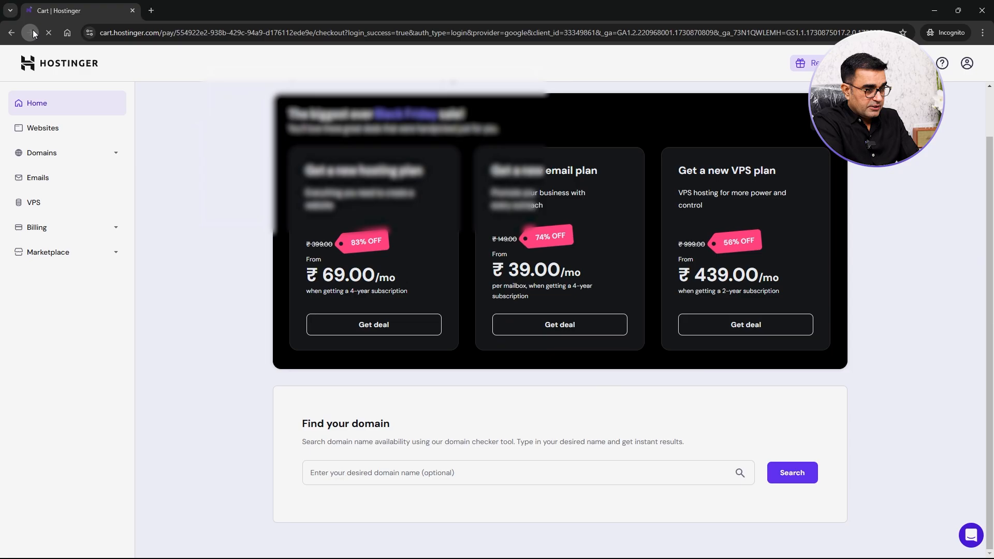
- Continue to the payment section and open the UPI payment option
left_click(32, 32)
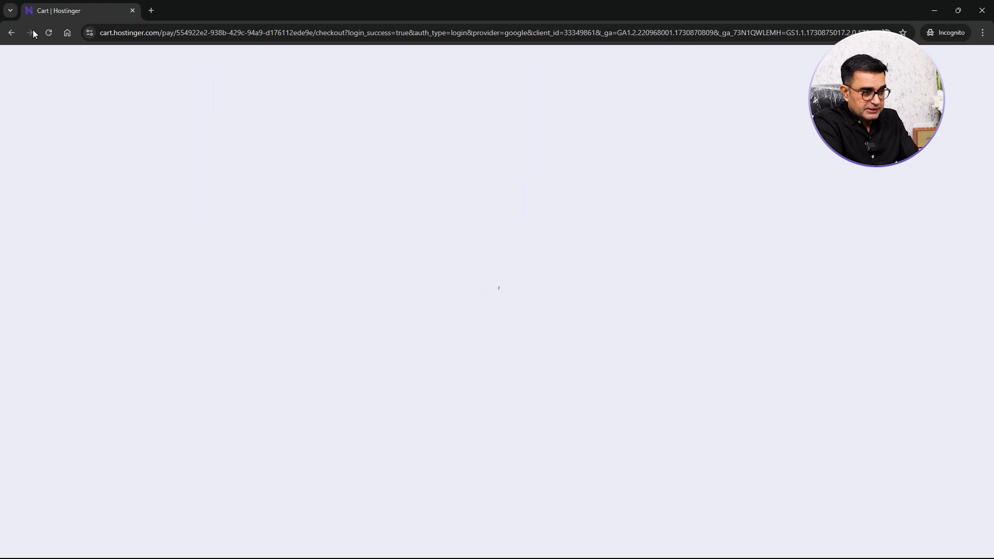
scroll(306, 273, "down", 2)
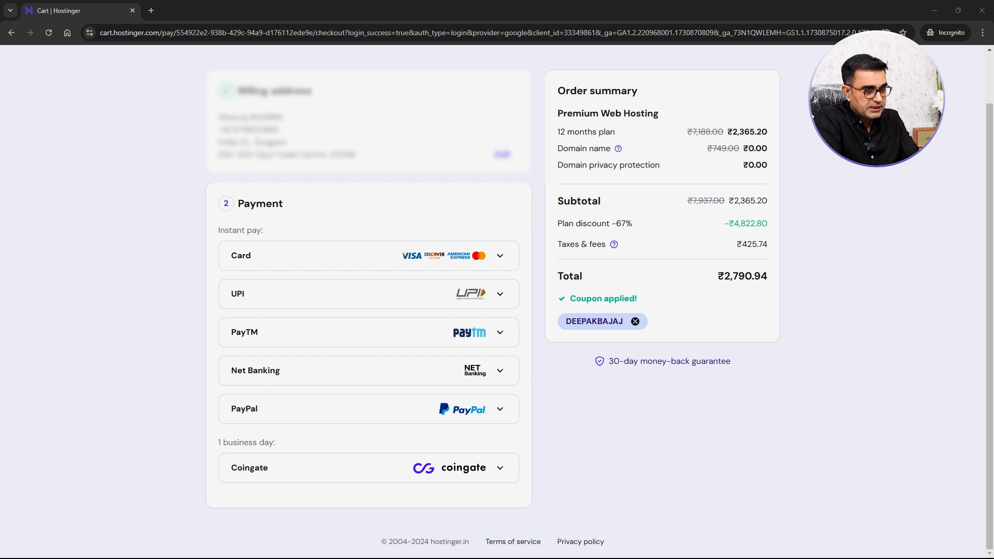
left_click(498, 299)
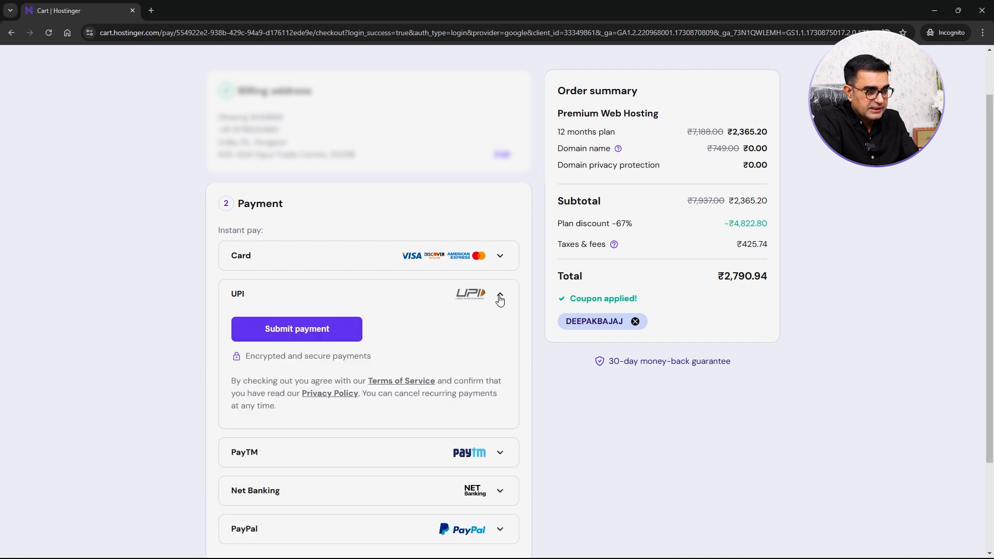
left_click(499, 298)
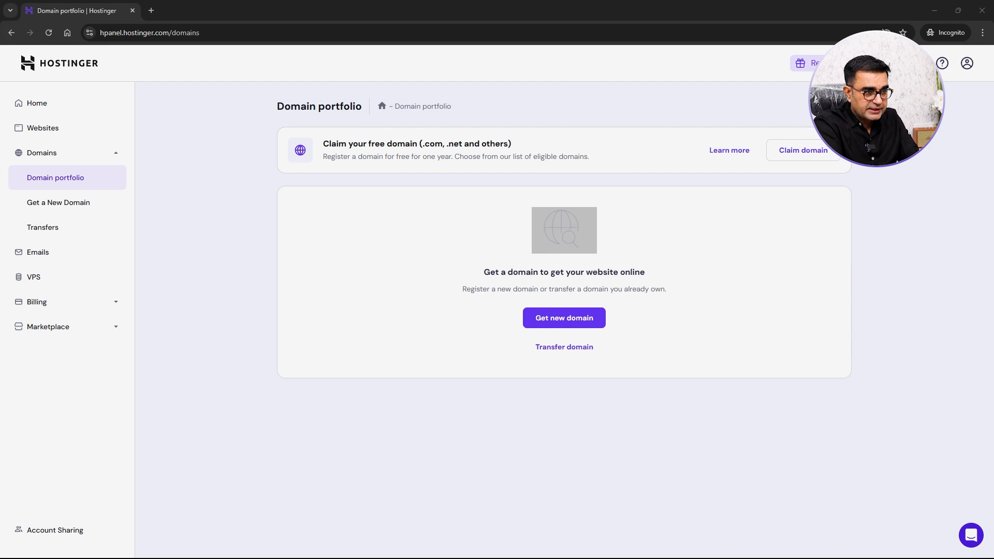
- Search for the free domain deepakbajaj with the .io extension and claim it
type("deepakbajaj")
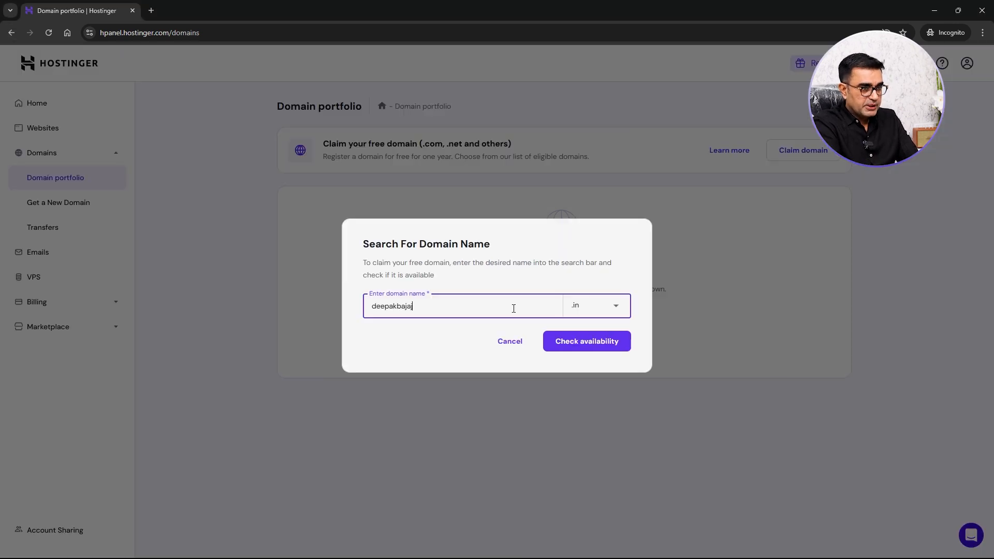
left_click(596, 305)
left_click(595, 353)
left_click(595, 344)
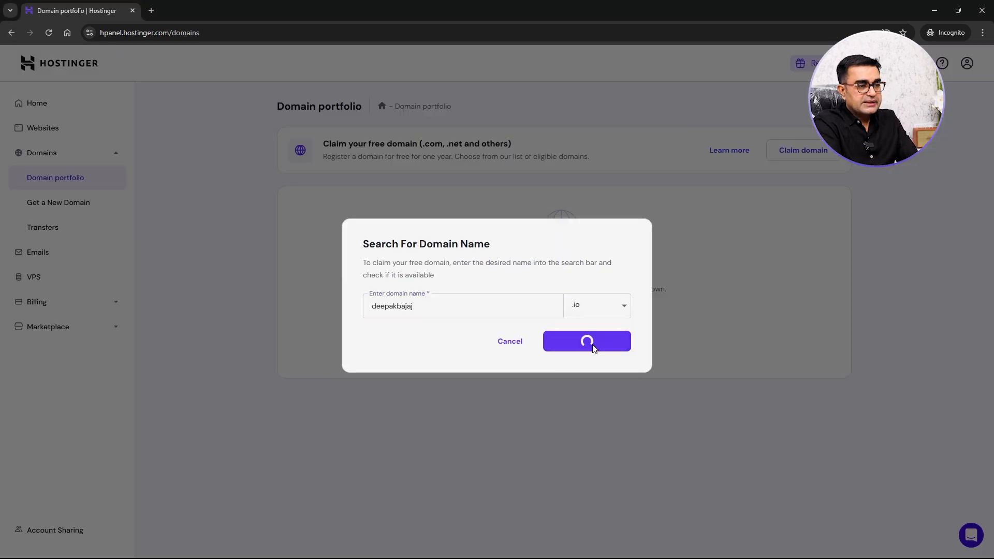
left_click(597, 377)
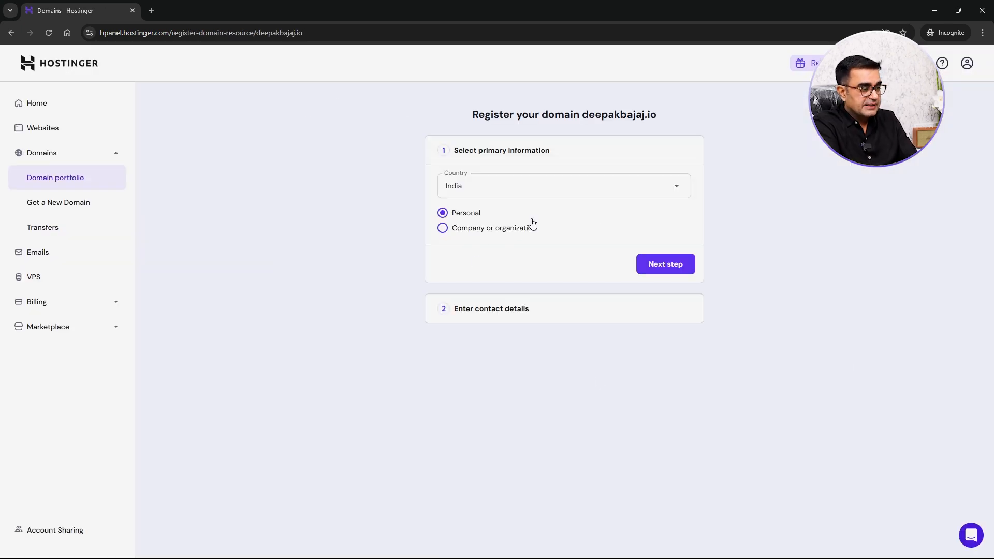
- Keep India as the country and register the domain as a company or organization
left_click(563, 195)
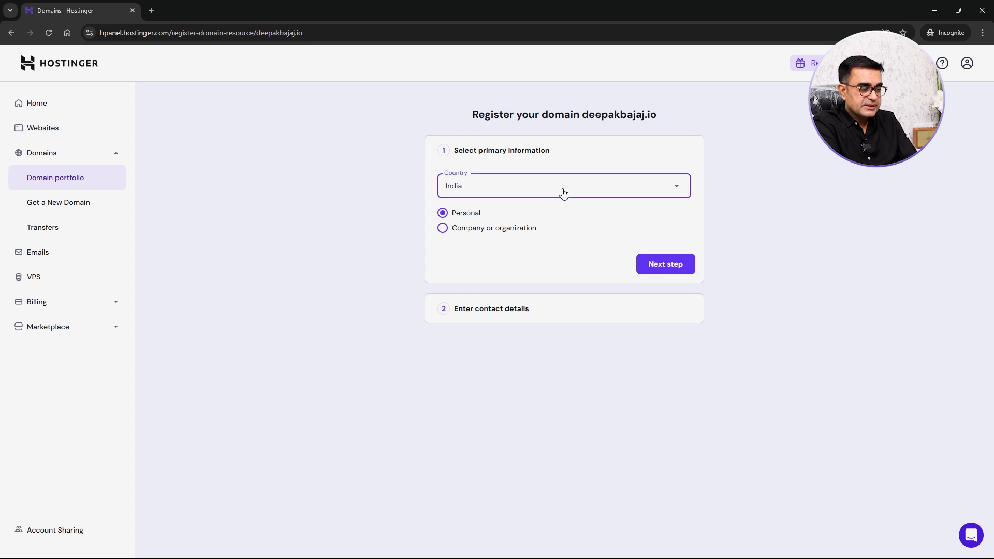
left_click(746, 200)
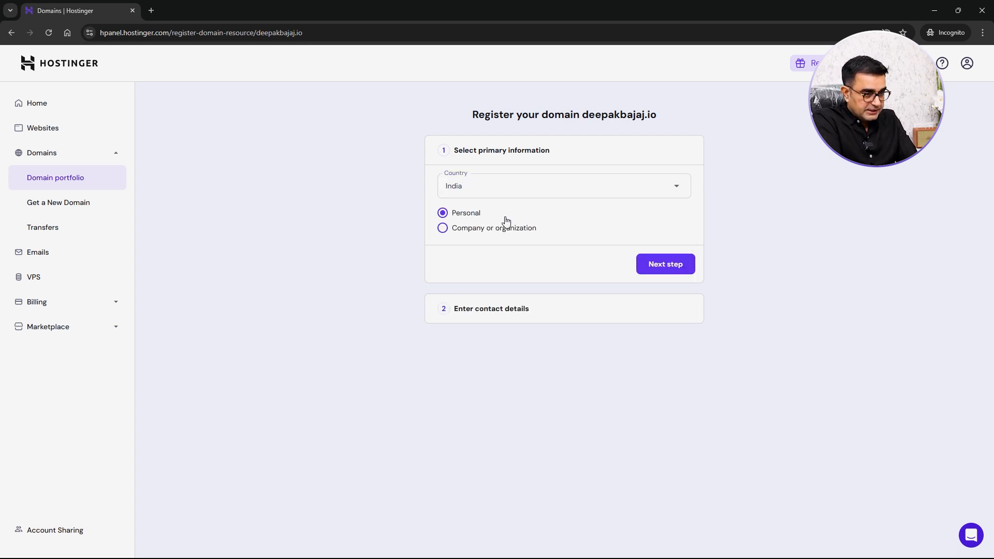
left_click(645, 259)
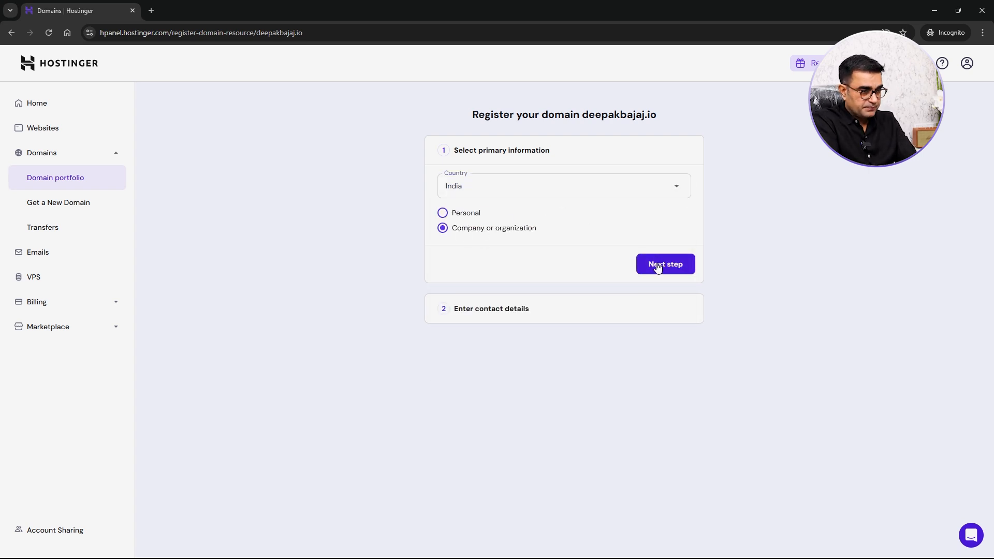
- Enter the registrant's first and last name in the contact details
type("De")
key("Tab")
type("Bajaj")
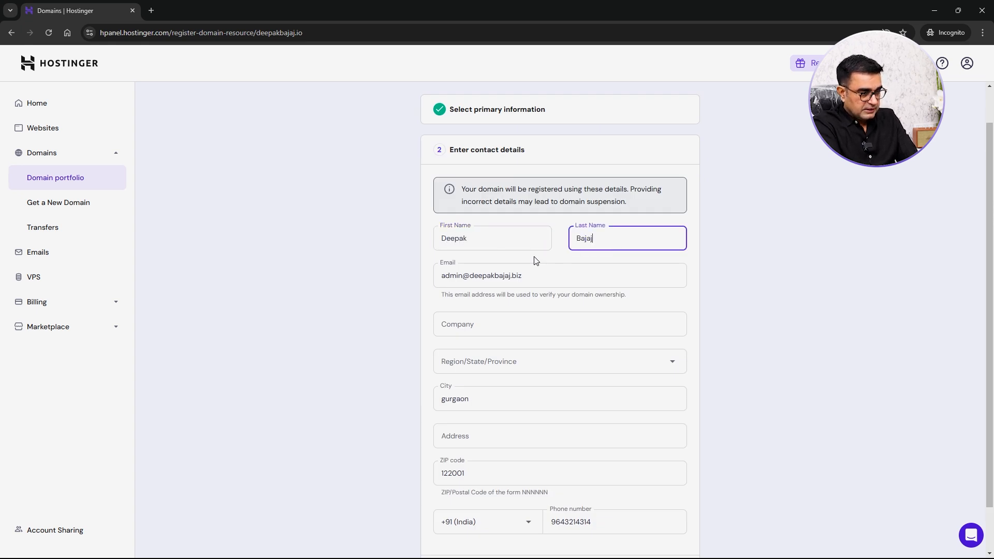
- Set the company name to Gold Banyan Clothing
scroll(544, 336, "up", 1)
left_click(551, 370)
type("Gold Banyan Clothing")
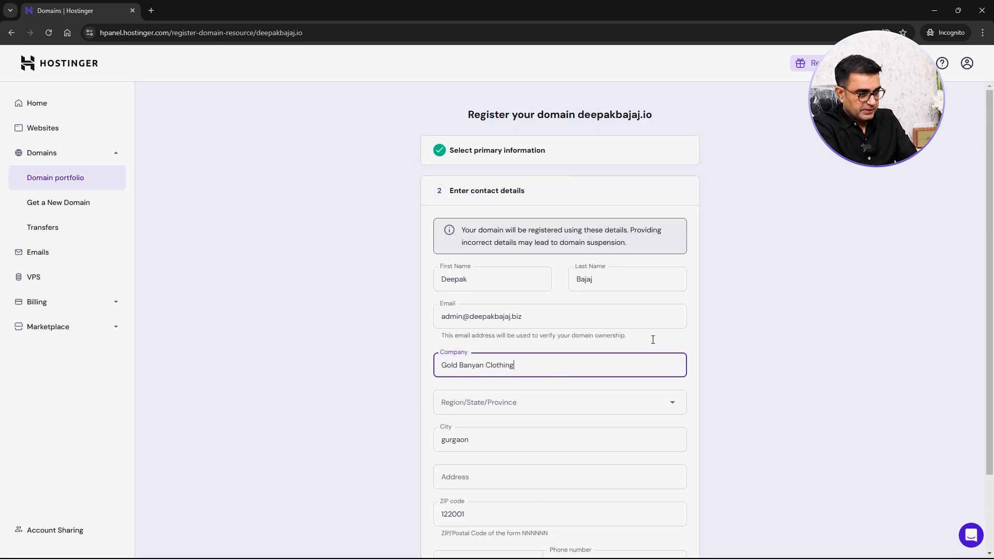
- Set the region/state to Haryana
scroll(652, 339, "down", 2)
left_click(499, 306)
type("Delhi")
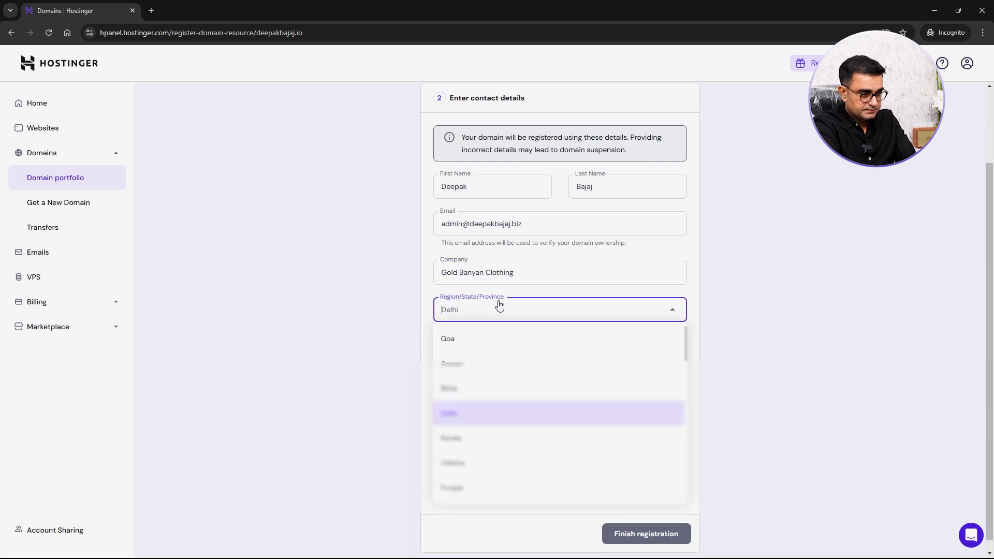
type("ha")
left_click(491, 387)
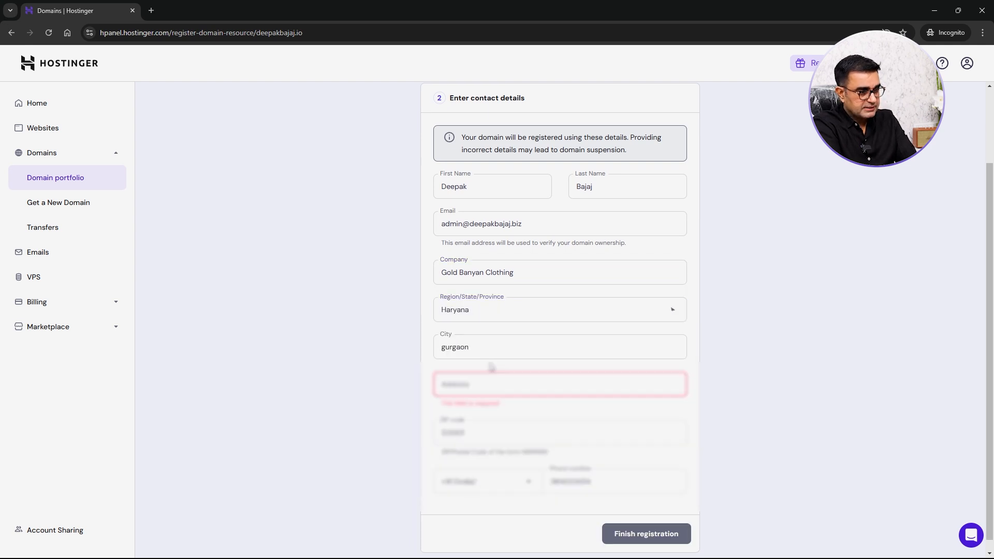
- Complete the remaining contact details and finish the domain registration
left_click(541, 415)
left_click(644, 524)
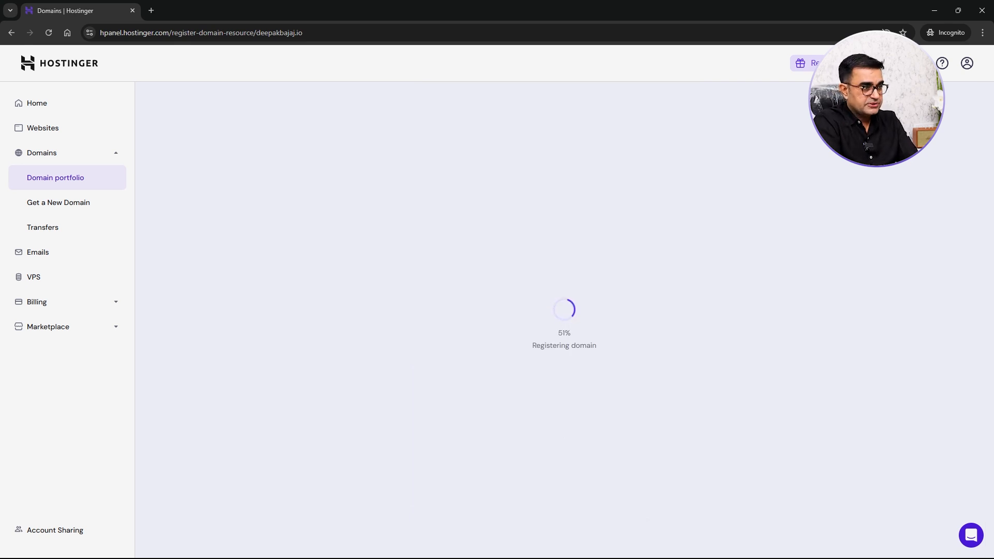
- Continue setting up the Premium Web Hosting plan, stating the website is for myself or my business
left_click(556, 444)
left_click(55, 129)
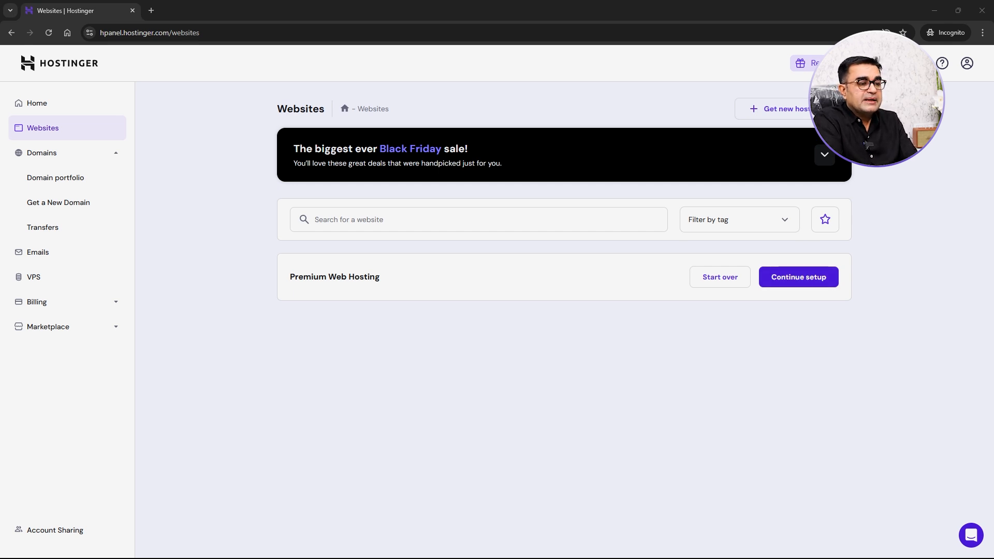
left_click(798, 277)
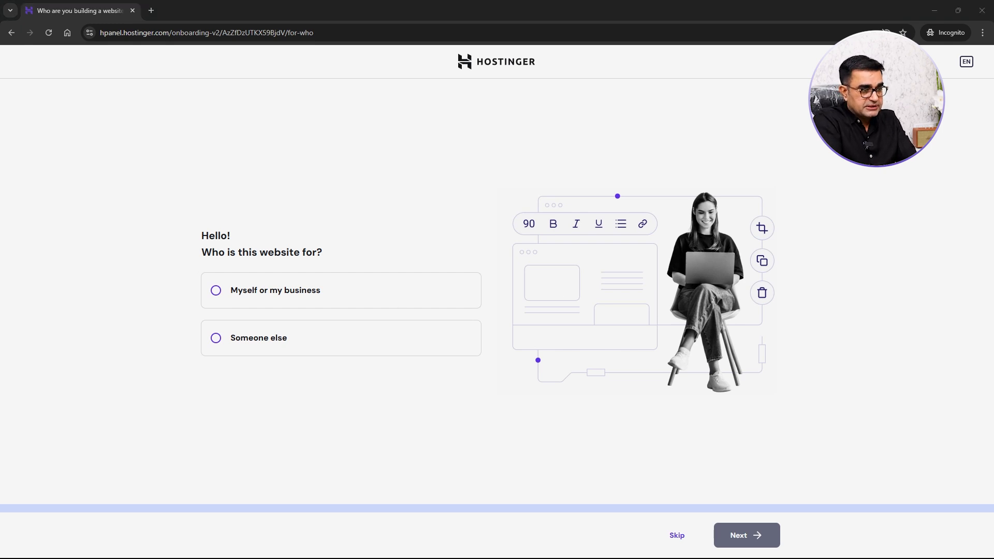
left_click(271, 291)
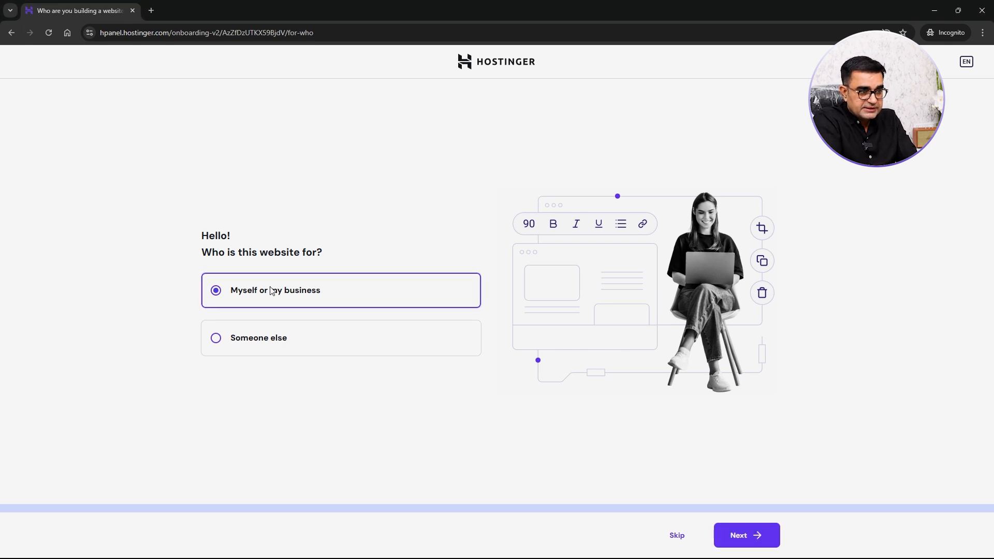
left_click(747, 536)
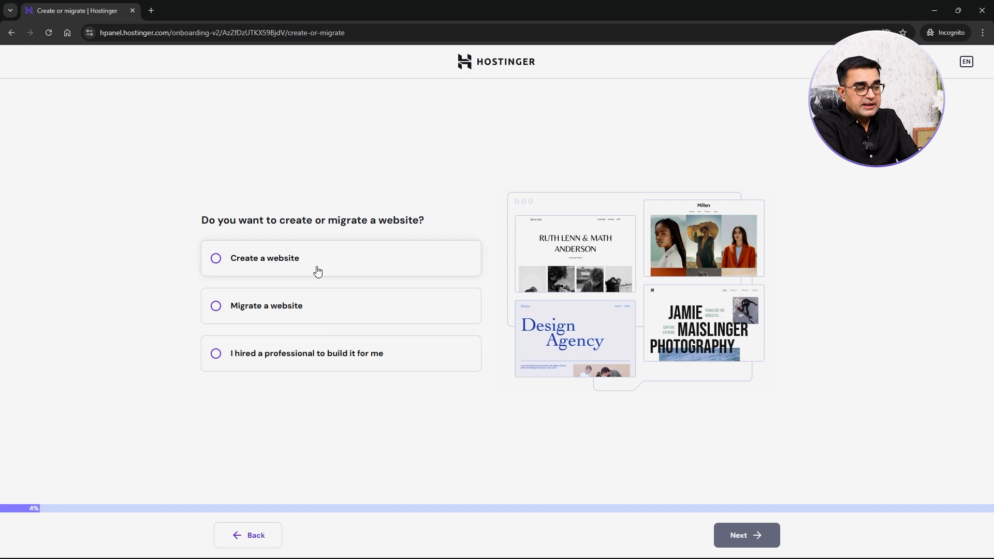
- Choose to create a new website using the Hostinger Website Builder
left_click(318, 271)
left_click(739, 538)
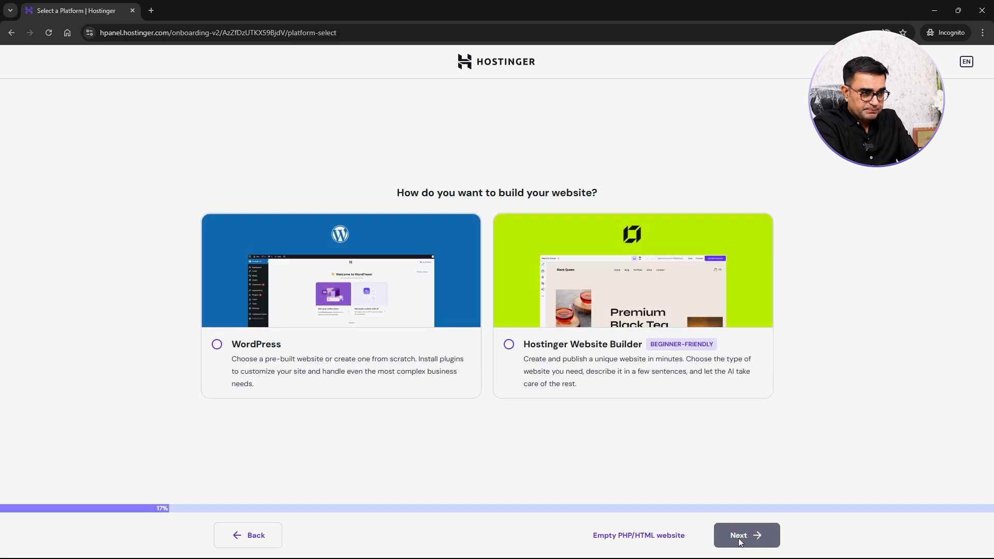
left_click(619, 353)
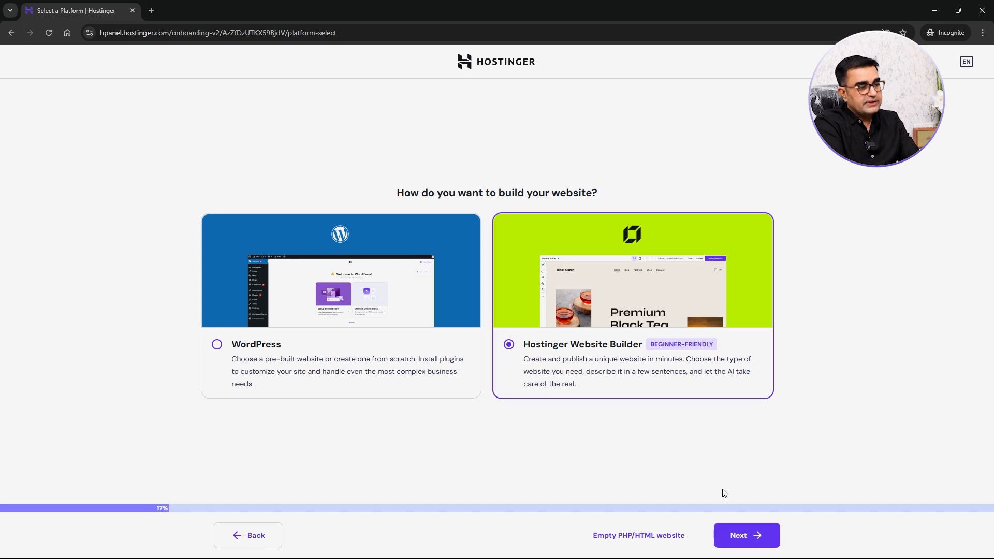
left_click(746, 540)
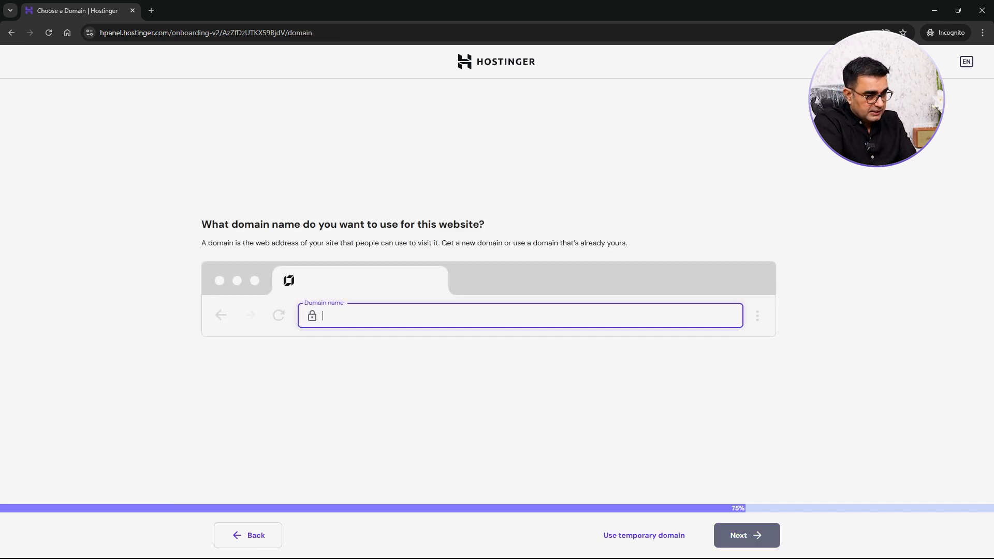
- Set the website's domain name to deepakbajaj.io and continue
type("deepakbajaj.io")
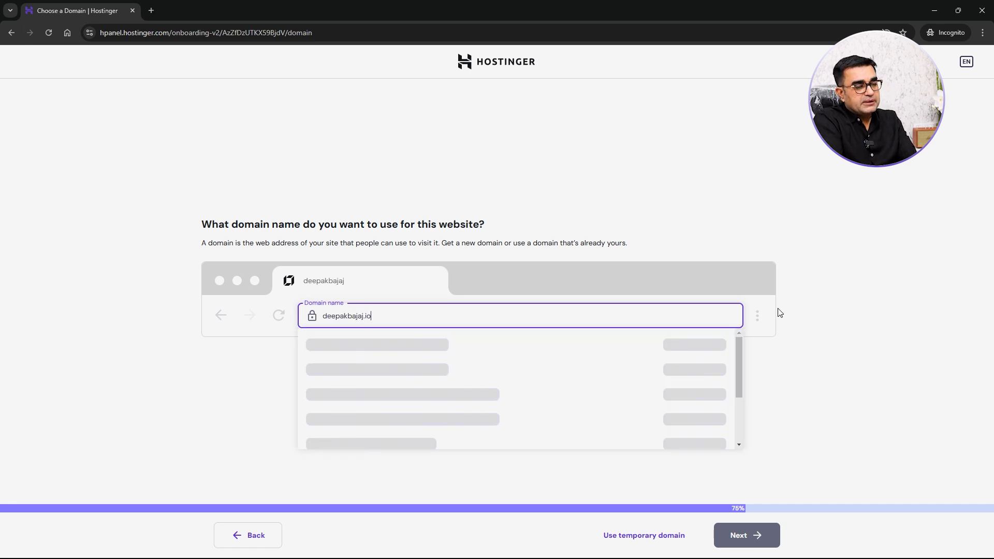
left_click(452, 351)
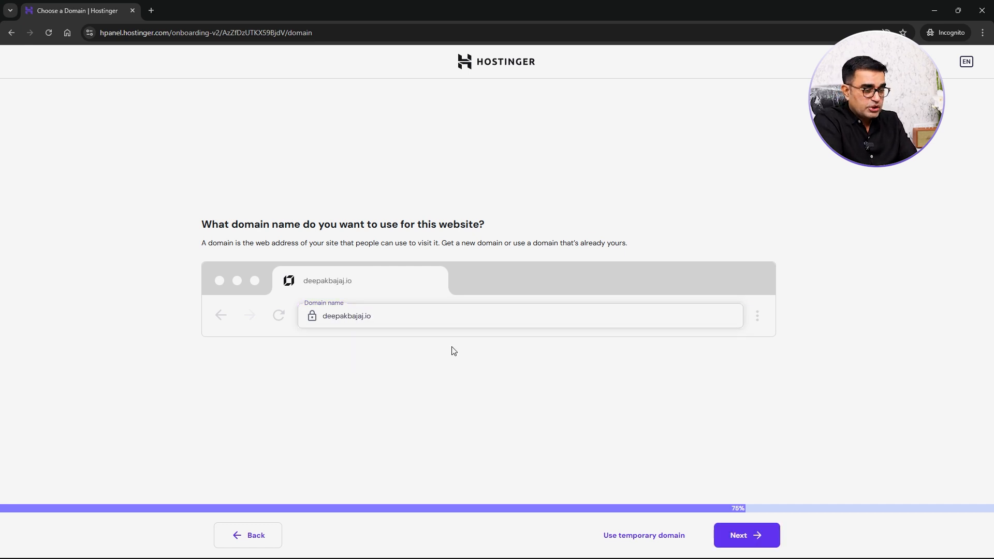
left_click(751, 544)
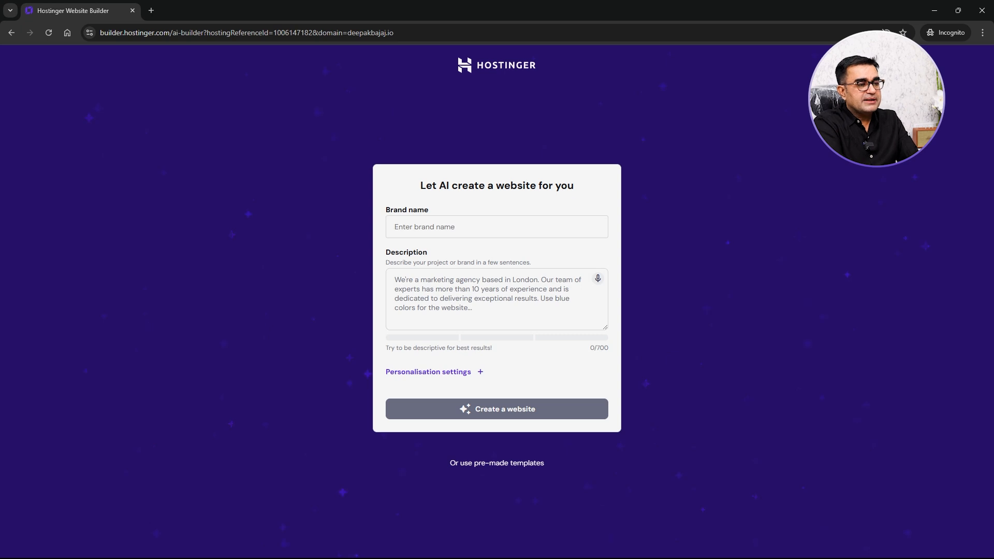
- Enter Gold Banyan as the brand name for the AI-generated website
left_click(504, 228)
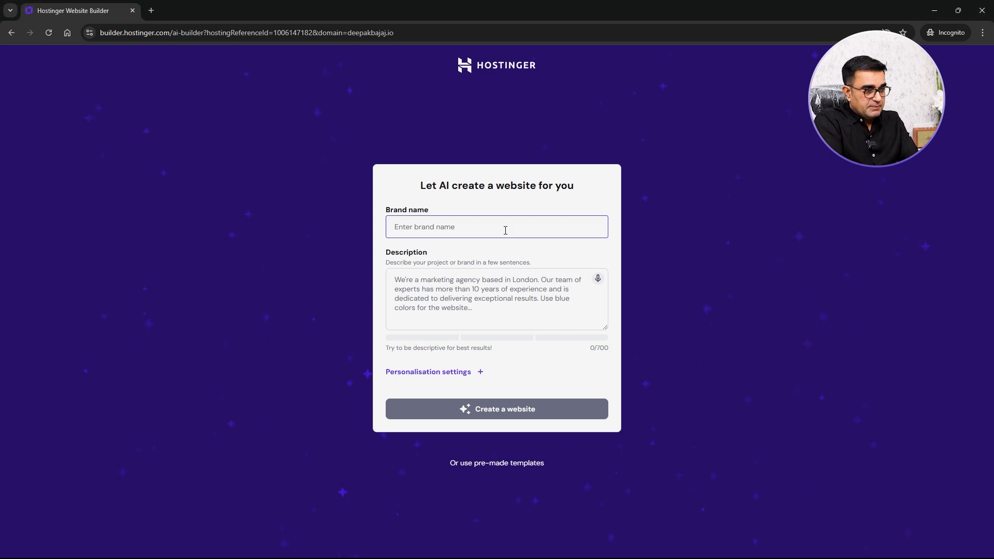
type("Gold Banyan")
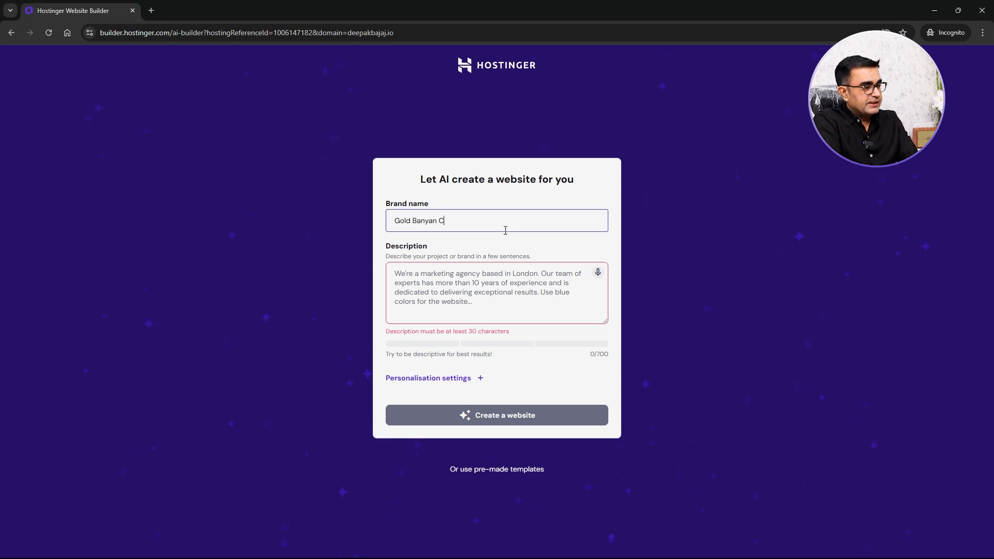
key("alt+Tab")
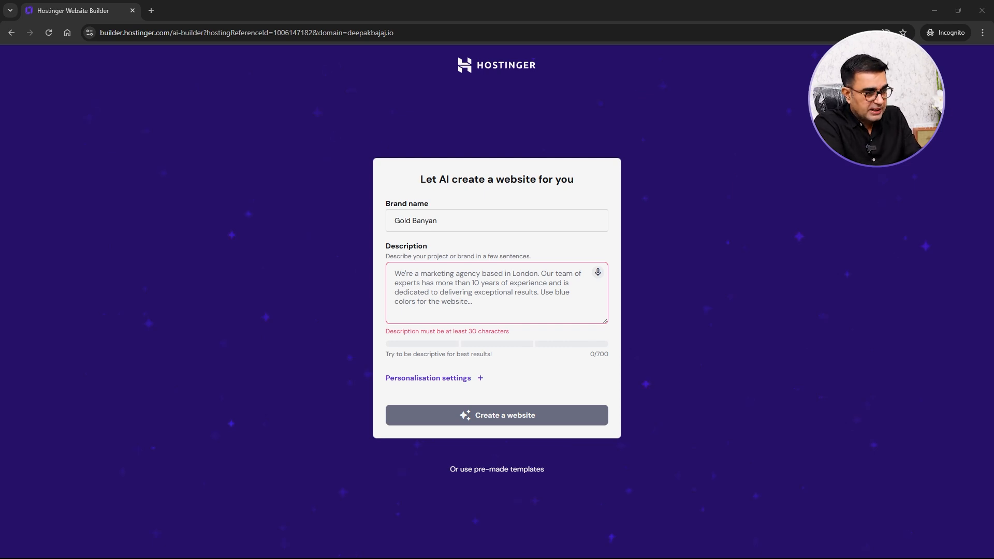
- Describe the business as an India-based clothing retail store wanting an e-commerce store for shirts, t-shirts and jeans, and generate the website
left_click(487, 290)
type("We are a clothing")
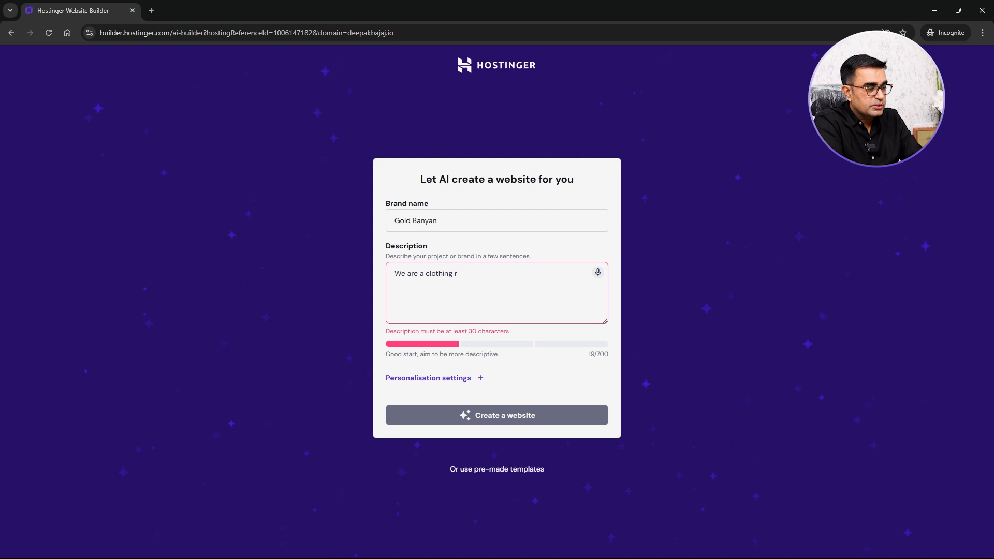
type("re ba")
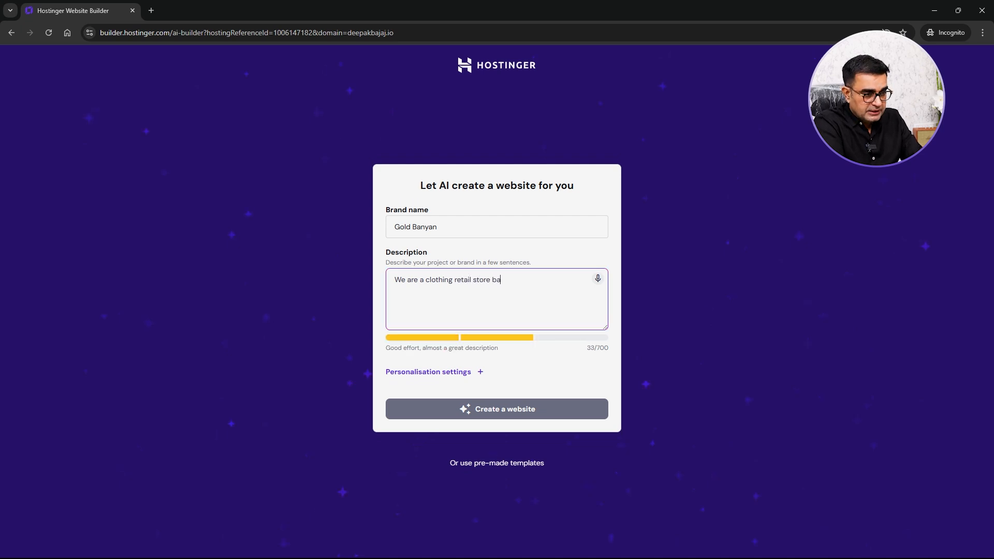
type("sed out of Indiaa nd I want to create ")
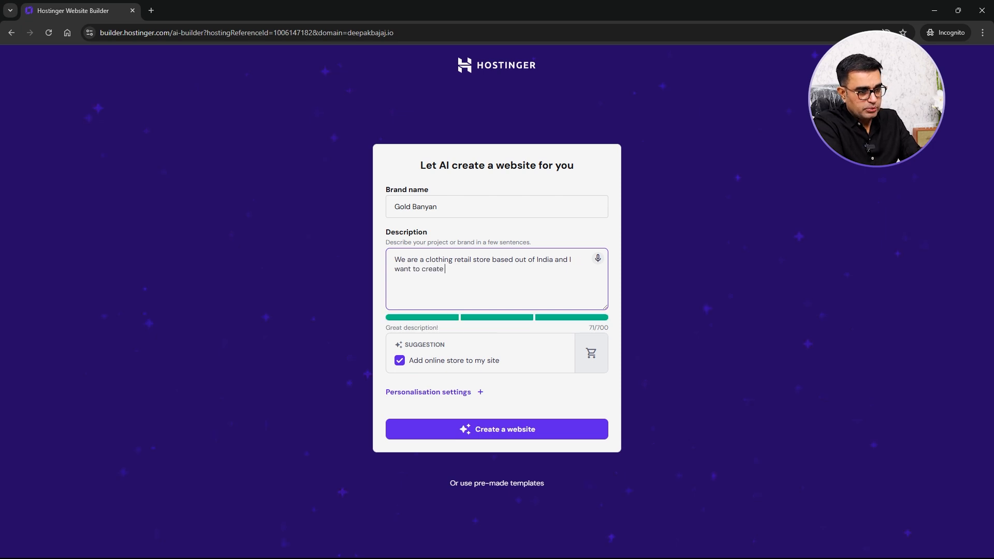
type("an e commerce st")
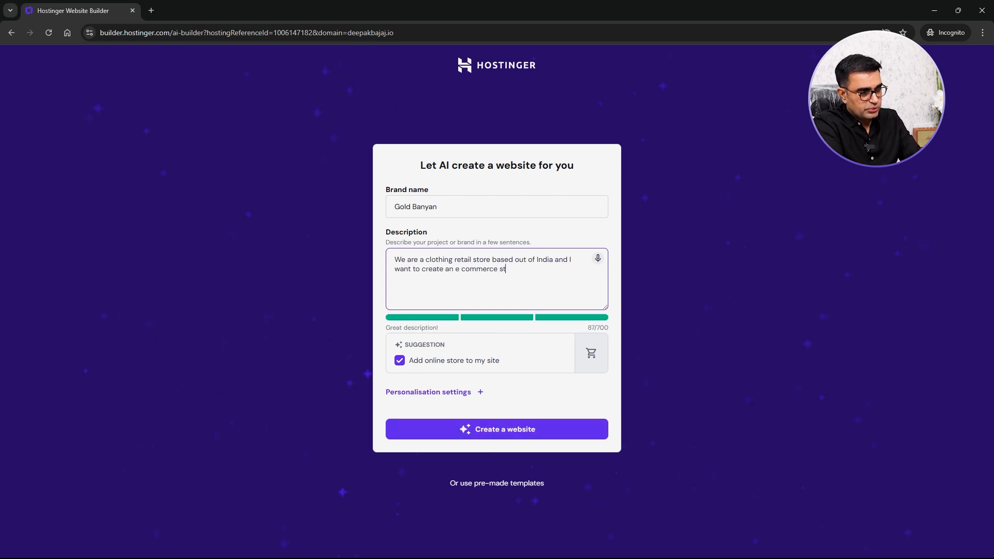
type("ore of my products which are shirt, tshirts and jeans")
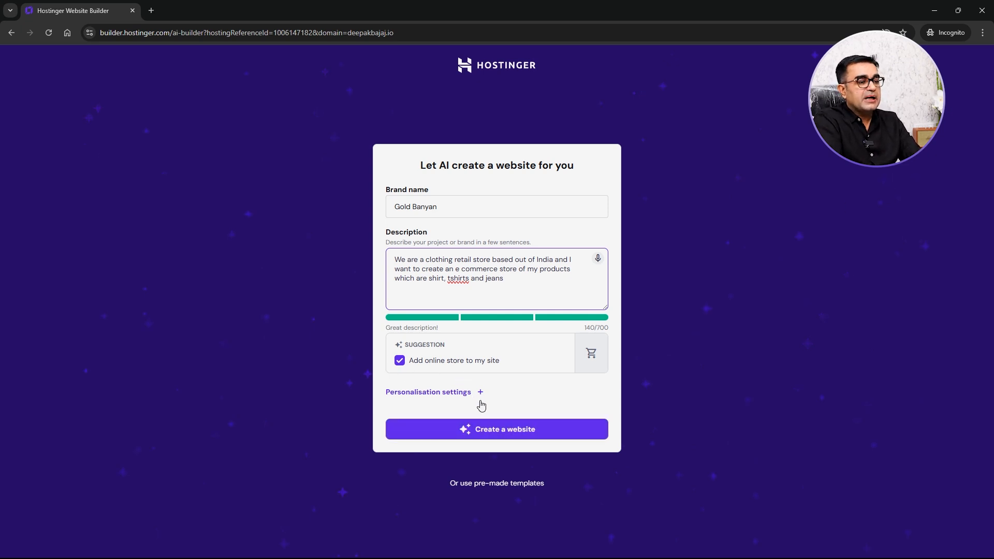
left_click(498, 432)
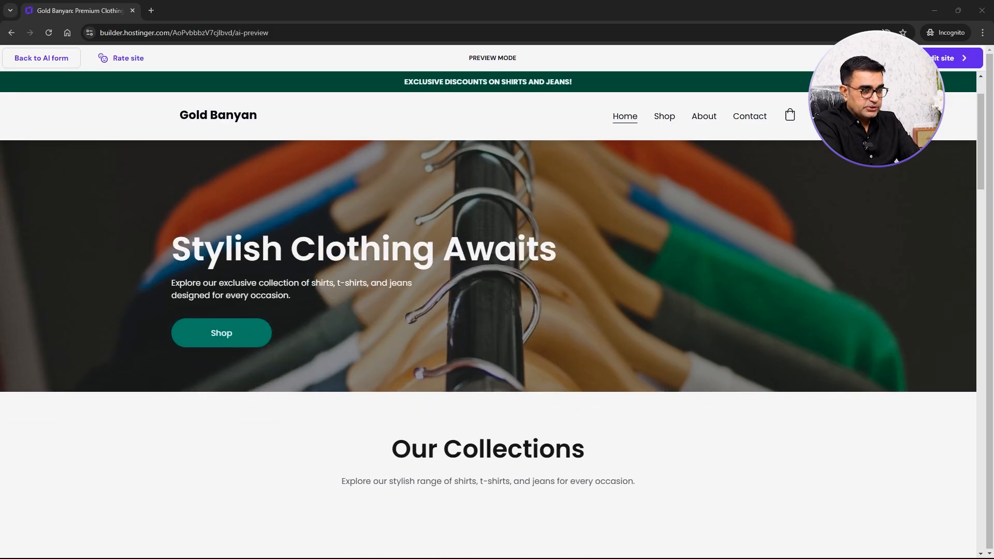
- Scroll through the generated website preview to review its sections
scroll(488, 352, "down", 6)
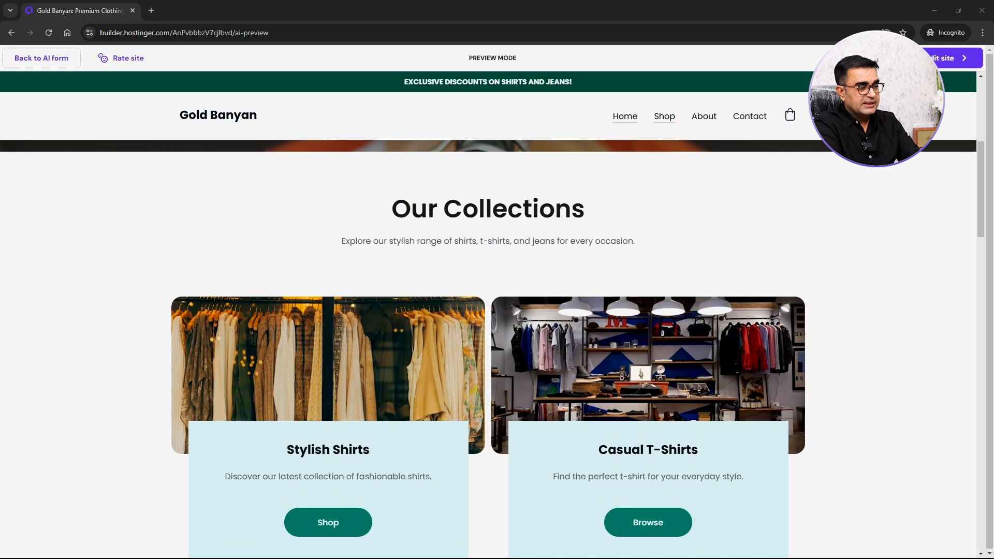
scroll(488, 352, "up", 6)
scroll(489, 352, "down", 6)
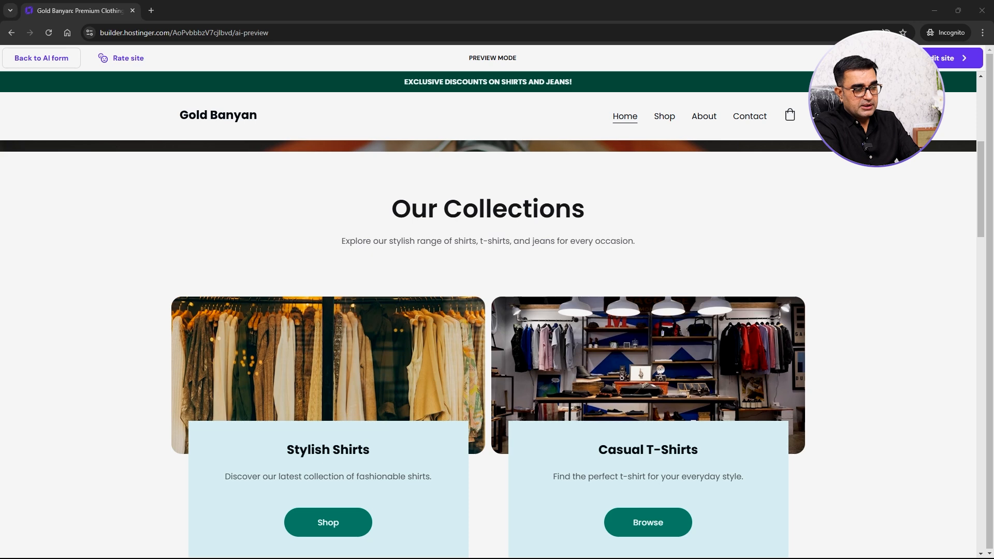
scroll(488, 352, "down", 15)
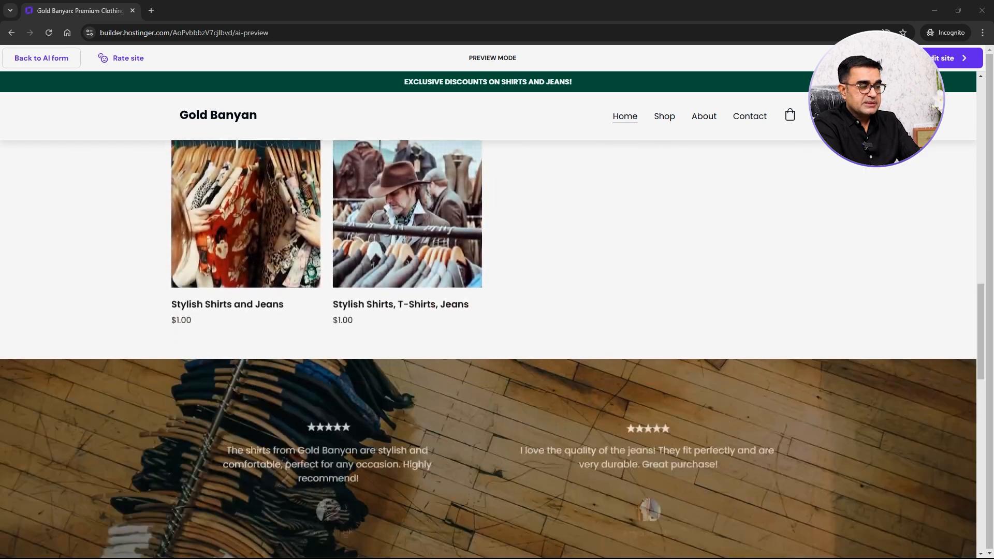
scroll(488, 349, "down", 11)
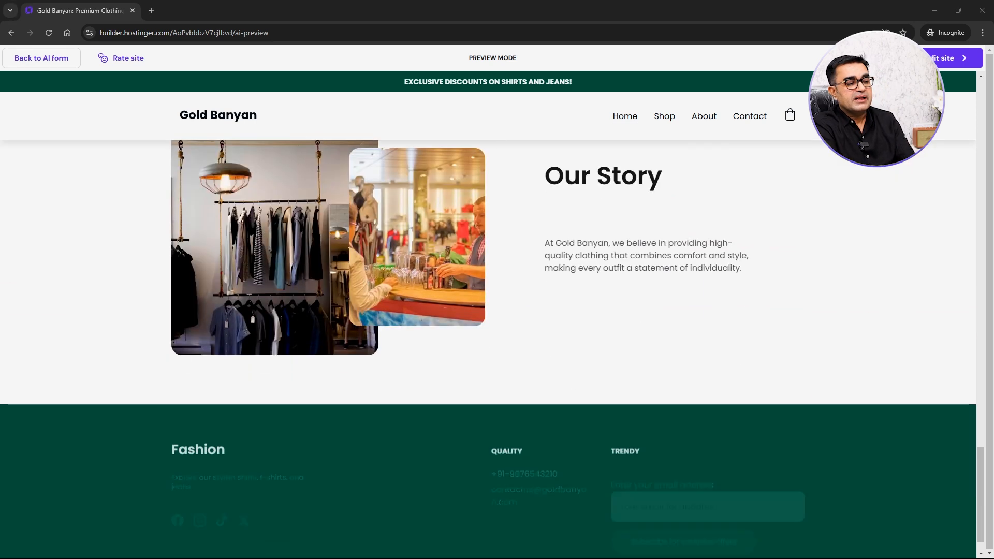
scroll(488, 349, "up", 6)
scroll(489, 350, "up", 12)
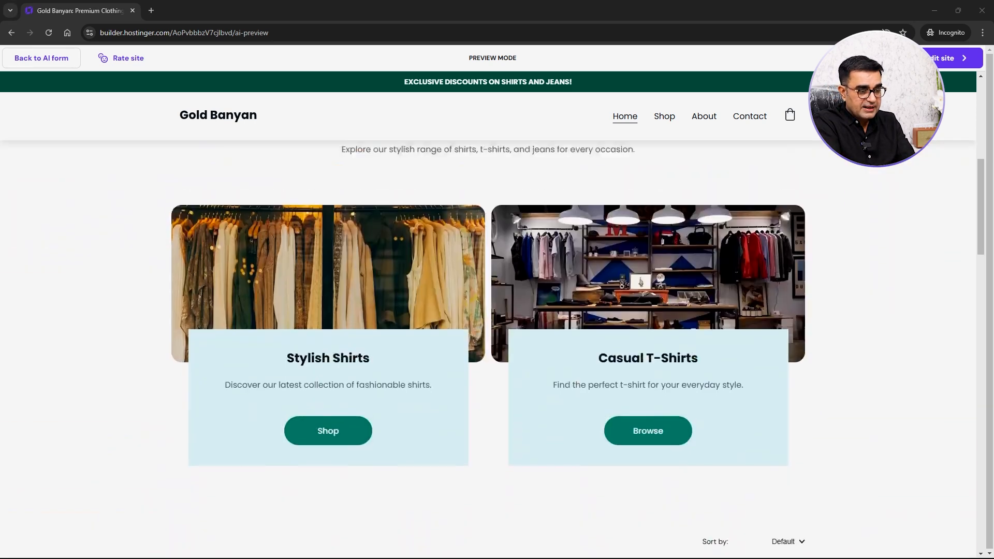
scroll(488, 350, "up", 3)
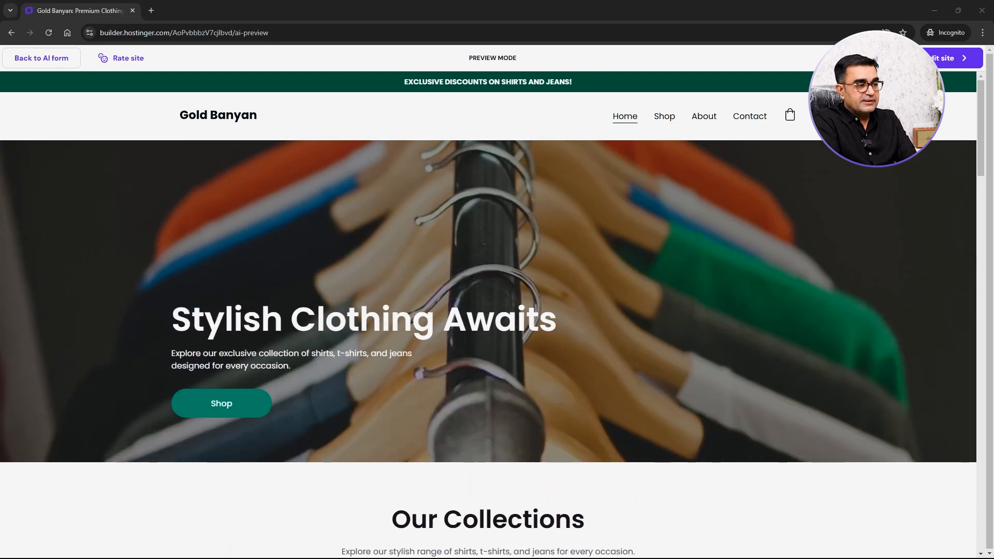
- Open the generated site in the editor and scroll through its sections
mouse_move(954, 58)
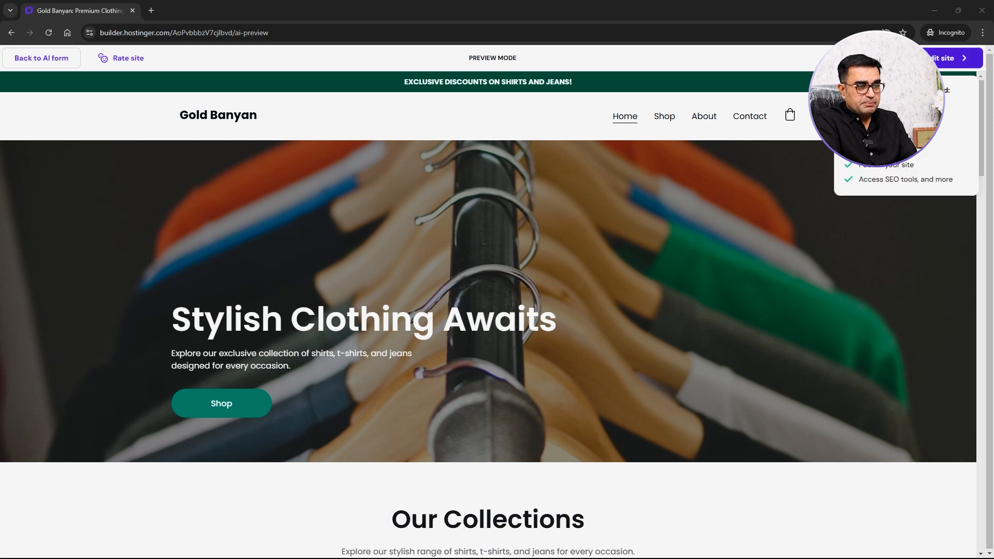
left_click(953, 58)
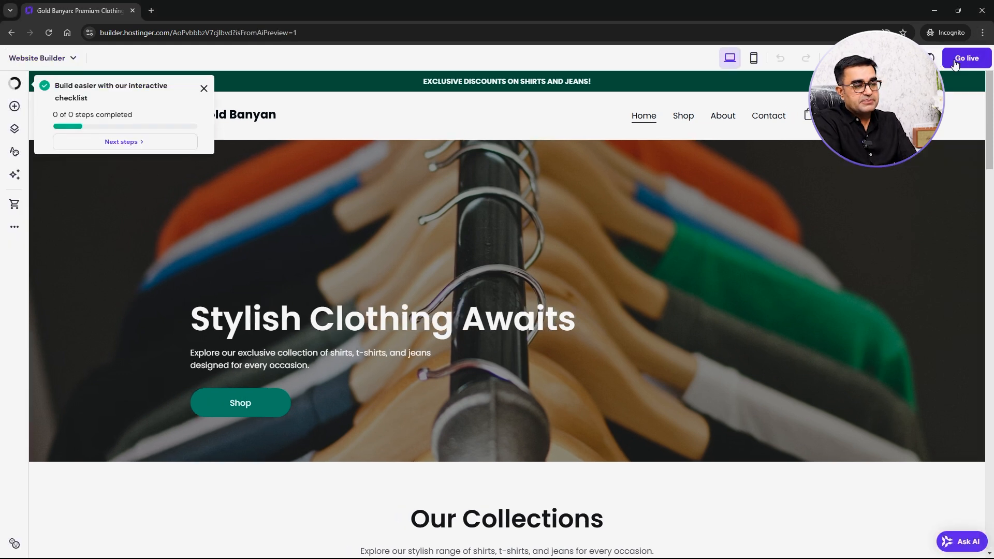
scroll(387, 346, "down", 3)
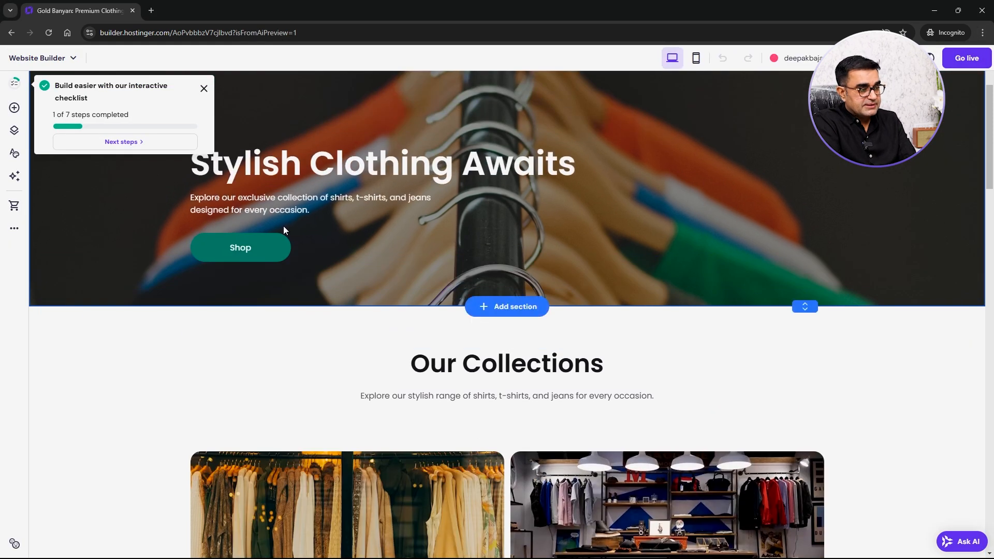
scroll(484, 402, "down", 5)
scroll(629, 363, "down", 6)
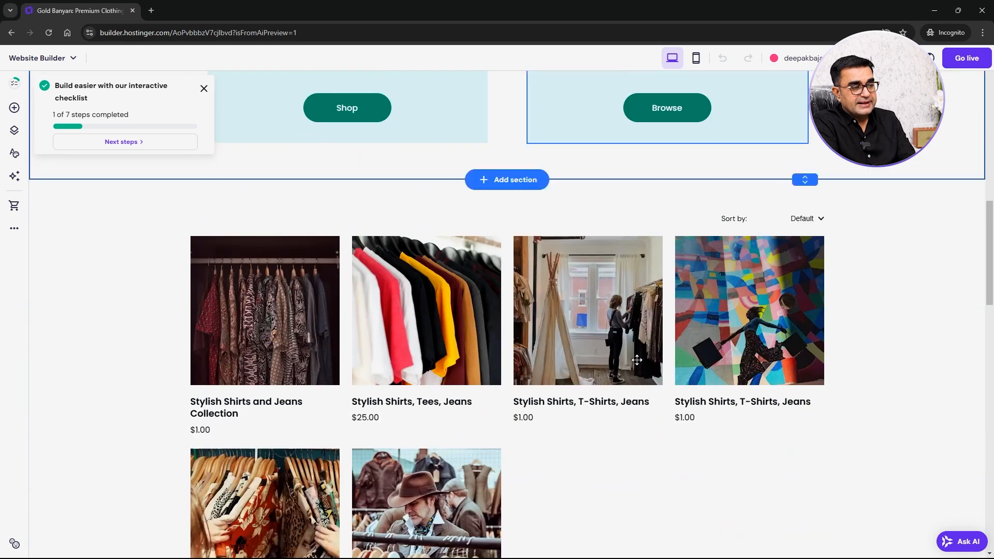
scroll(632, 351, "up", 7)
scroll(649, 394, "up", 4)
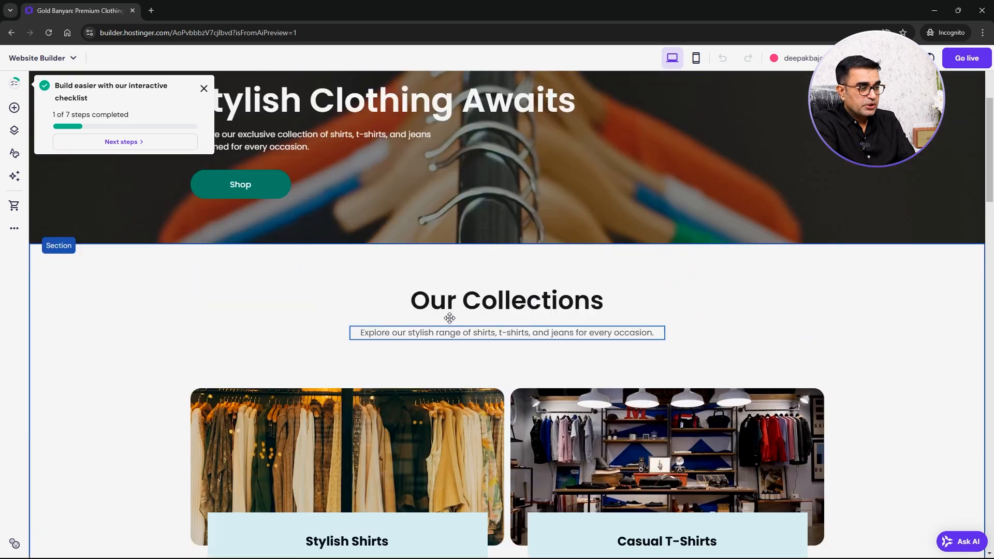
scroll(510, 375, "down", 10)
scroll(359, 439, "down", 8)
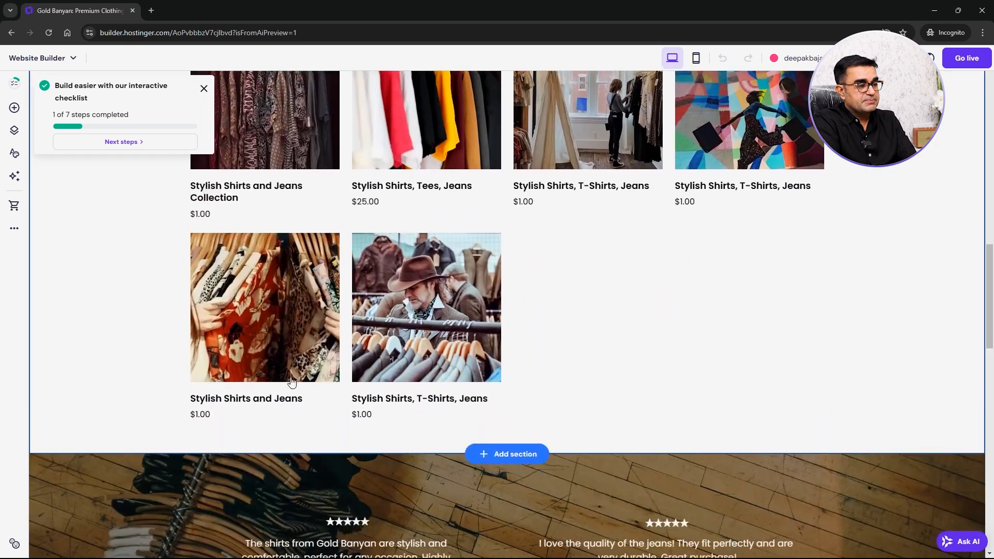
scroll(430, 193, "up", 6)
scroll(495, 468, "up", 15)
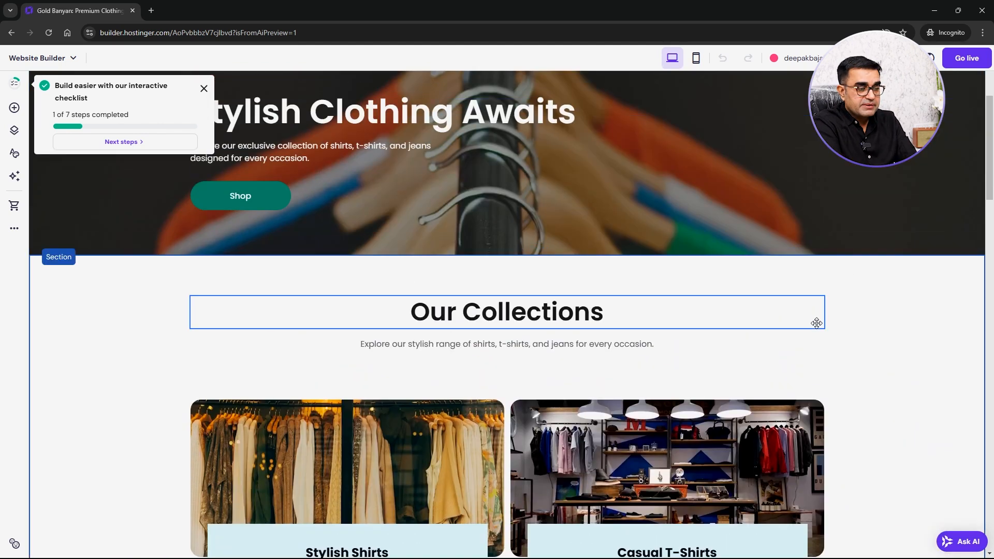
scroll(821, 308, "up", 1)
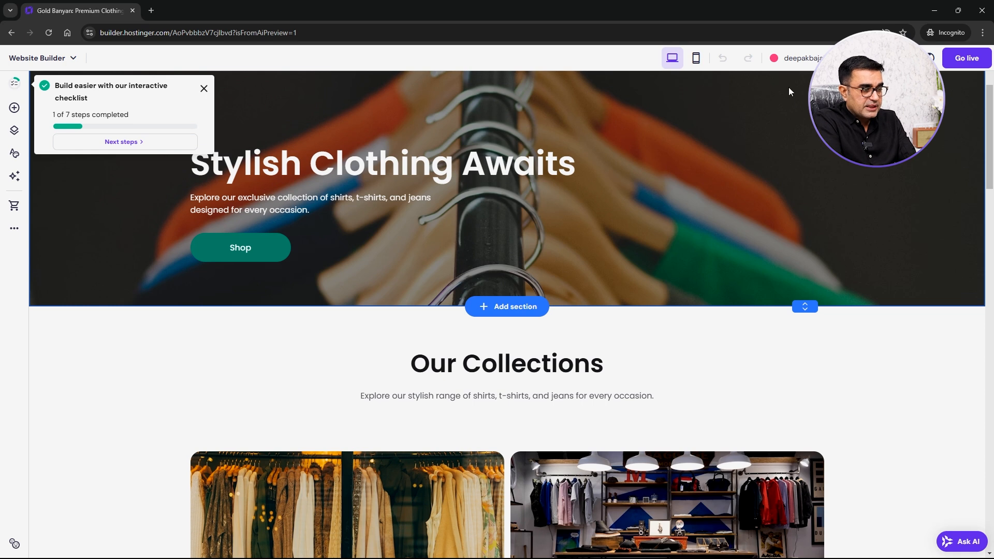
- Publish the website and open the live site to view it
left_click(972, 60)
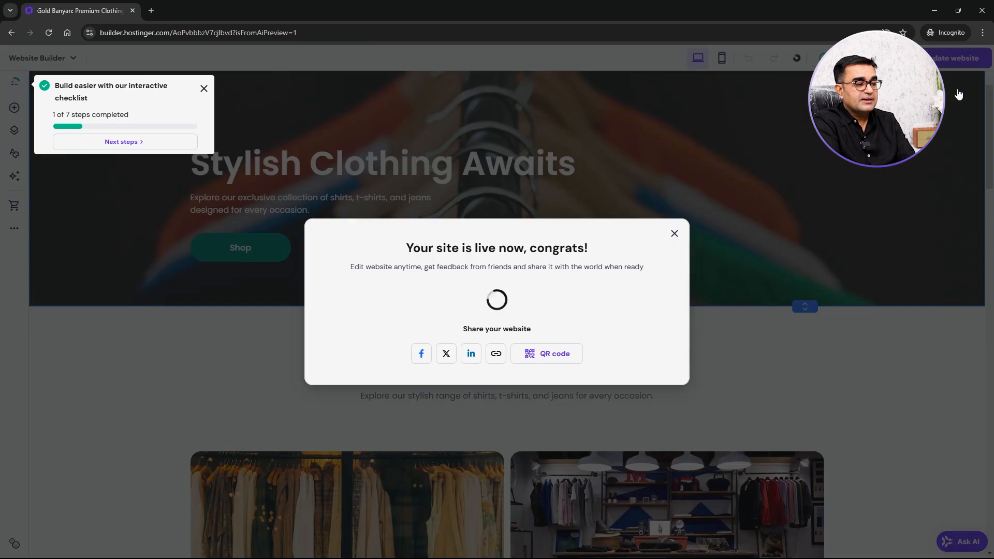
left_click(639, 312)
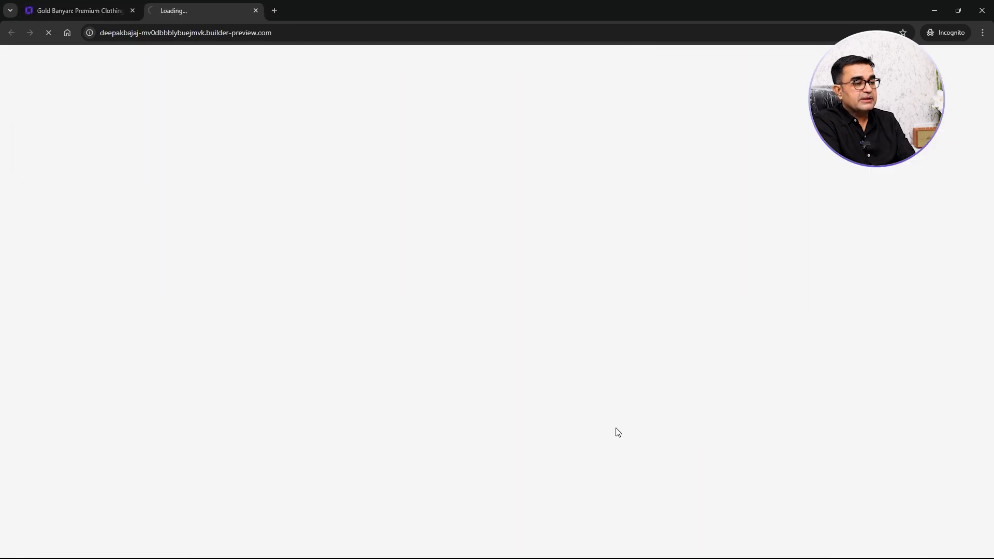
scroll(413, 324, "down", 20)
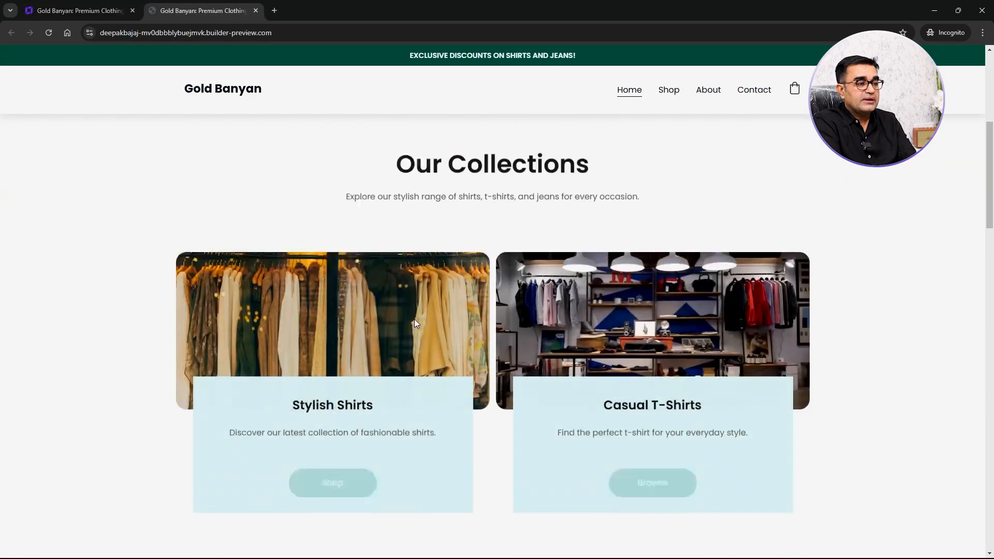